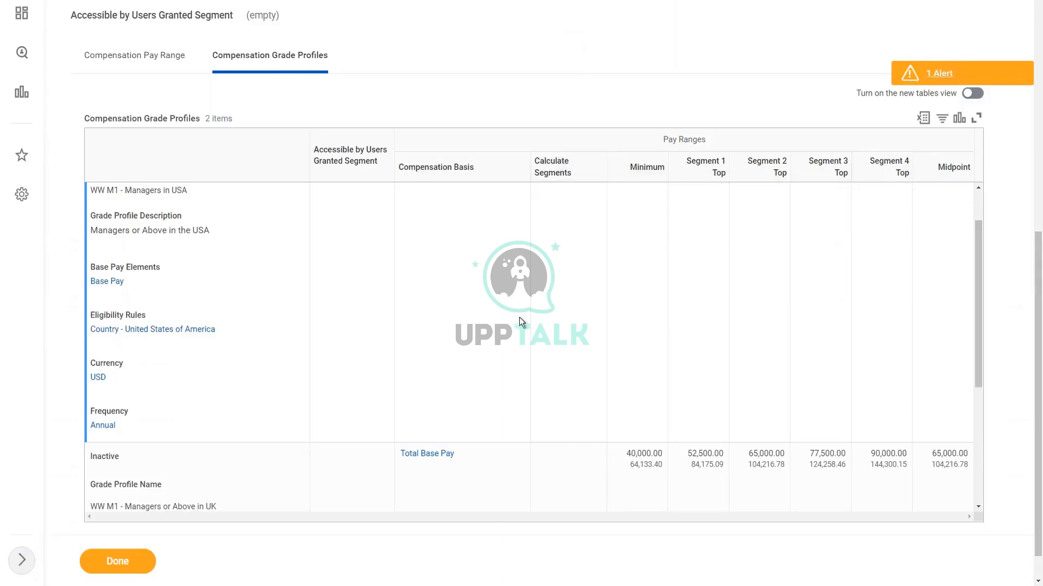
Examine the USA and UK grade profiles of the WW_Managers or Above compensation grade, including their pay ranges, eligibility rules and currencies.
scroll(521, 316, down, 1)
scroll(528, 316, down, 2)
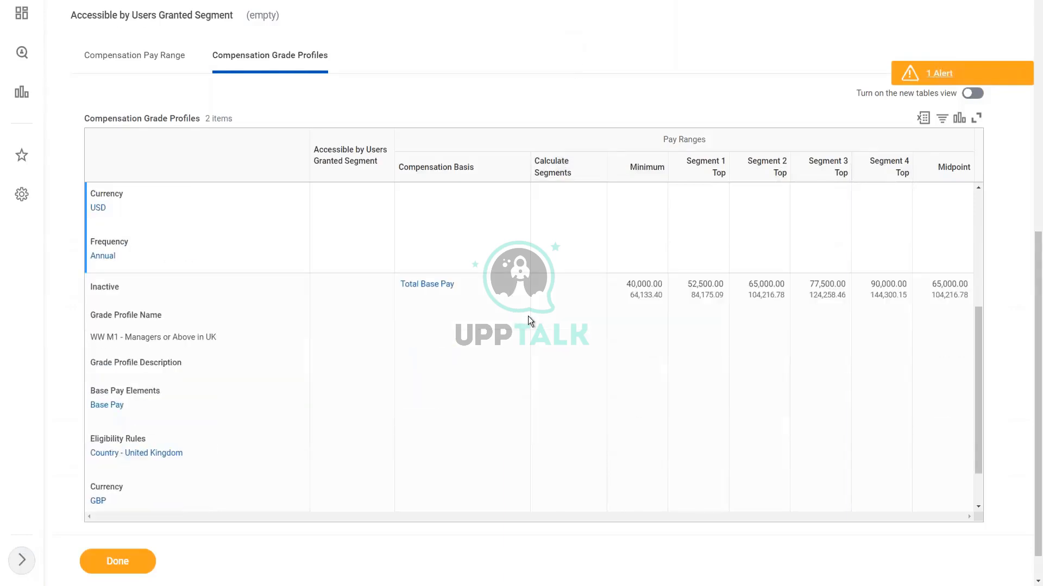
scroll(528, 317, up, 3)
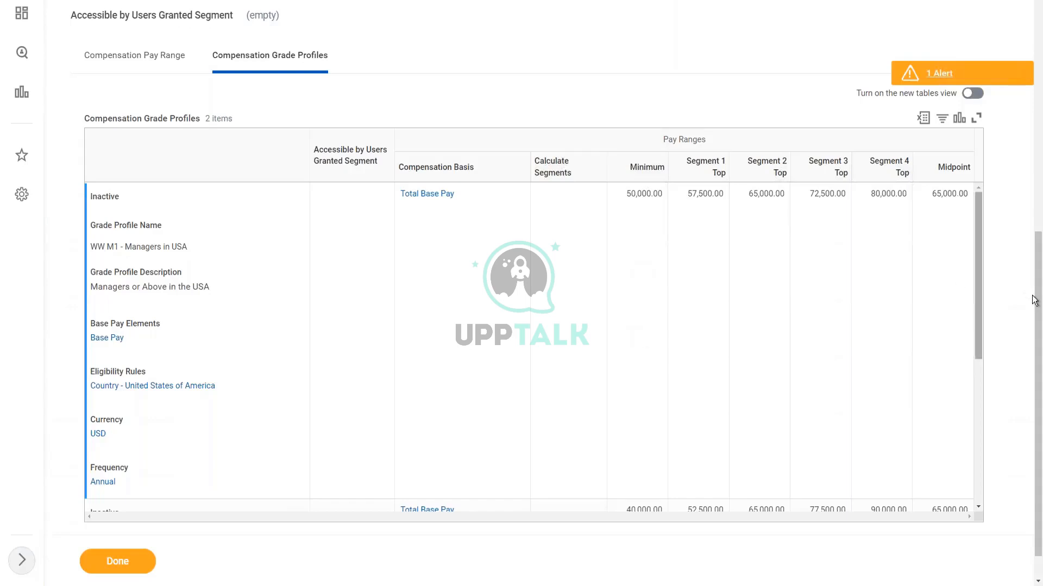
drag(1040, 338, 1039, 359)
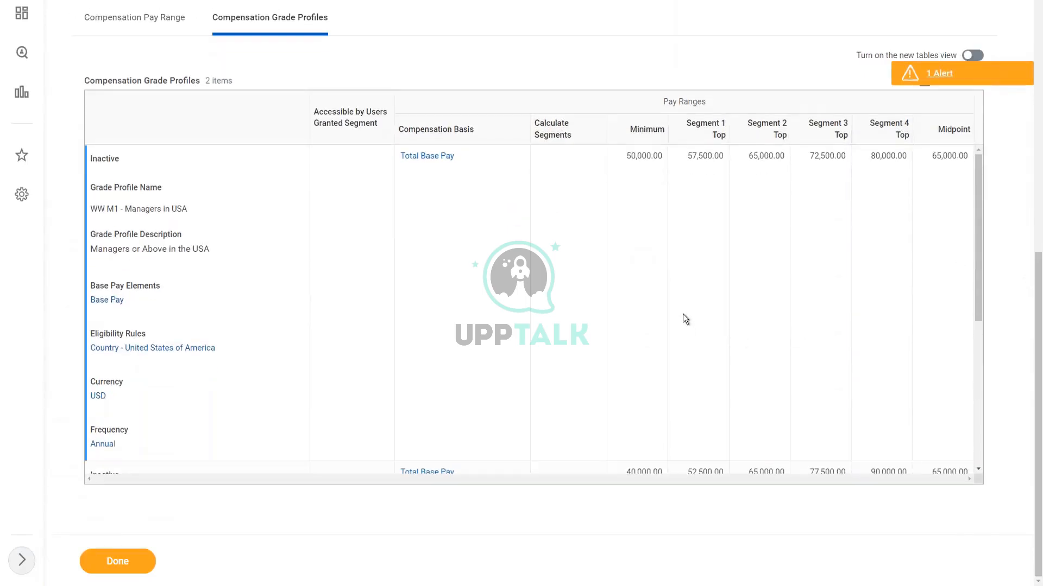
click(692, 284)
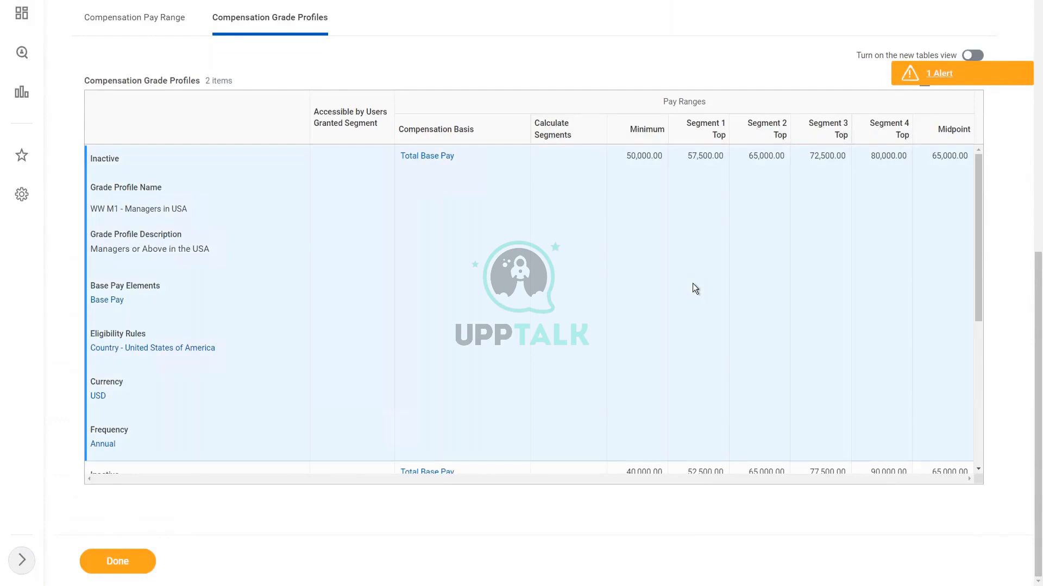
scroll(692, 283, down, 3)
scroll(693, 284, up, 3)
scroll(351, 287, down, 5)
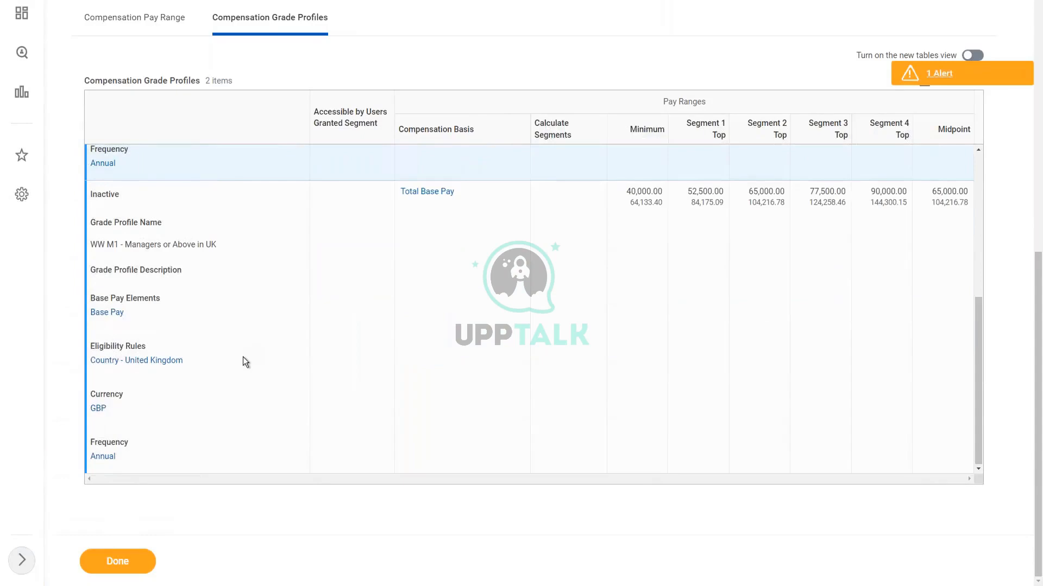
scroll(275, 194, up, 15)
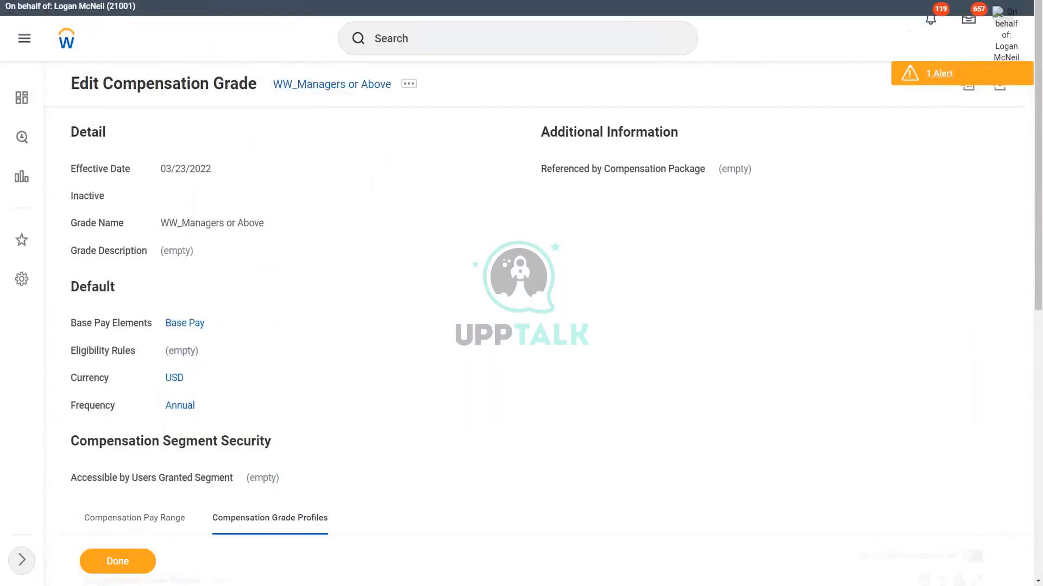
scroll(338, 86, down, 1)
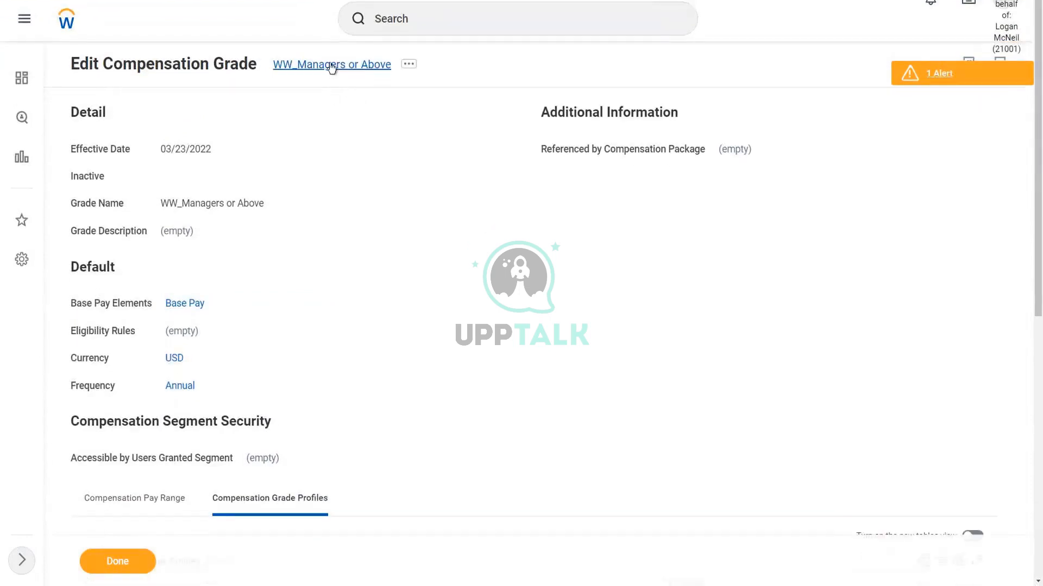
Search for "edit job profile" and open the Edit Job Profile task.
right_click(329, 67)
click(370, 129)
click(427, 25)
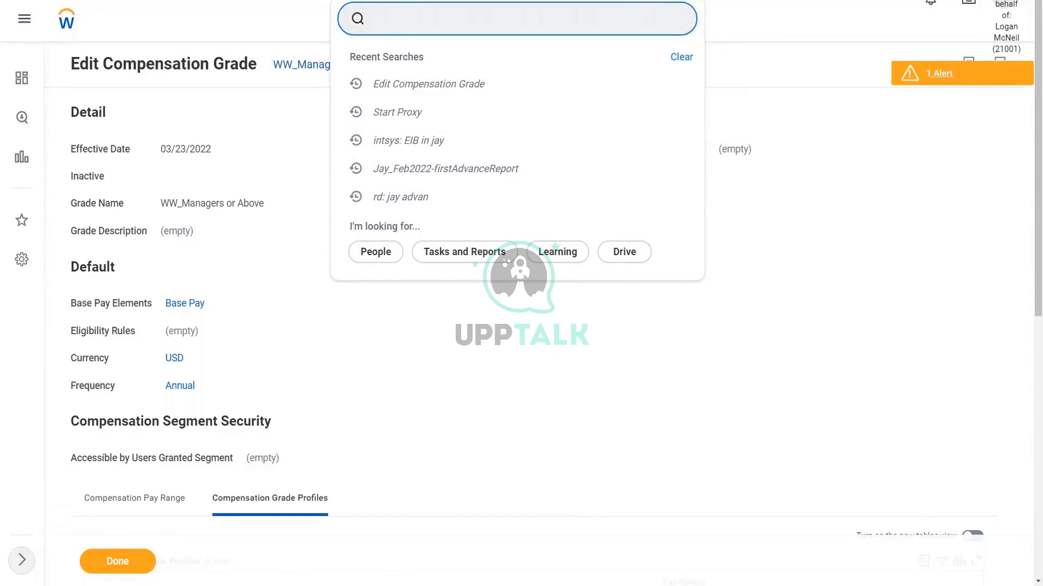
text(edit job profile)
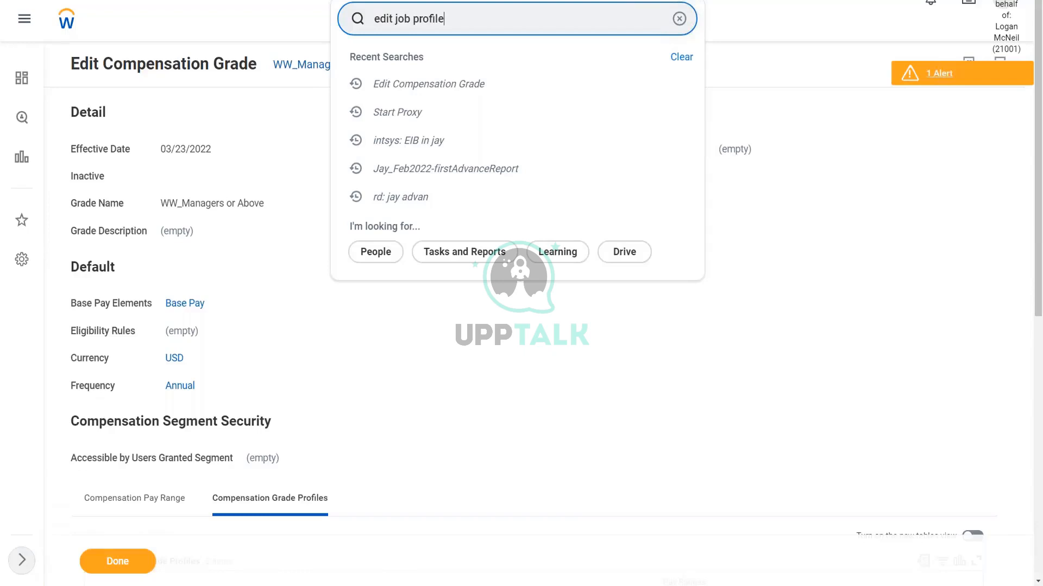
click(422, 69)
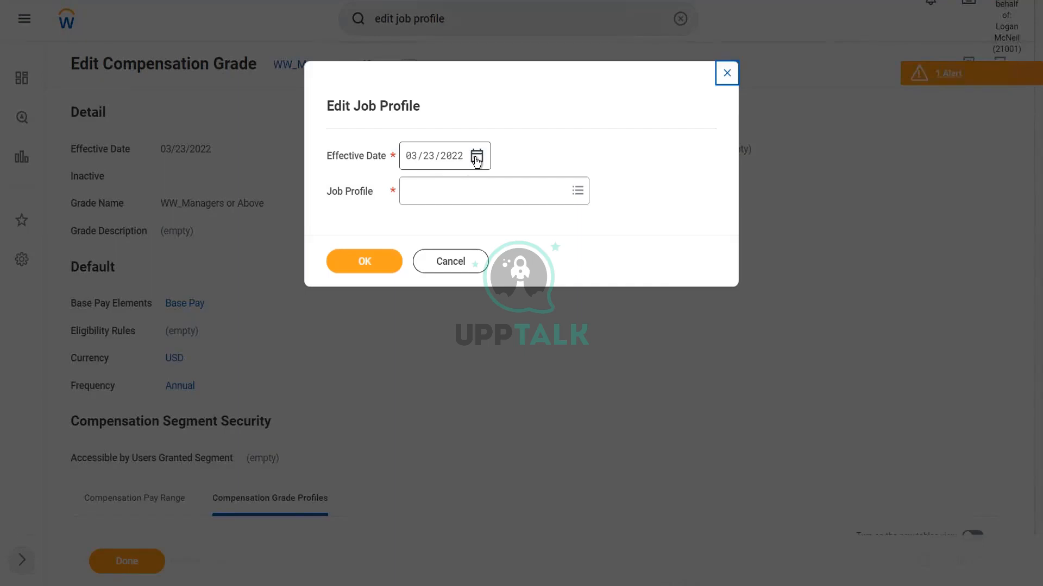
Choose the WW_Chief Executive Officer job profile, found with "ww_", and open it for editing.
click(436, 197)
text(ww)
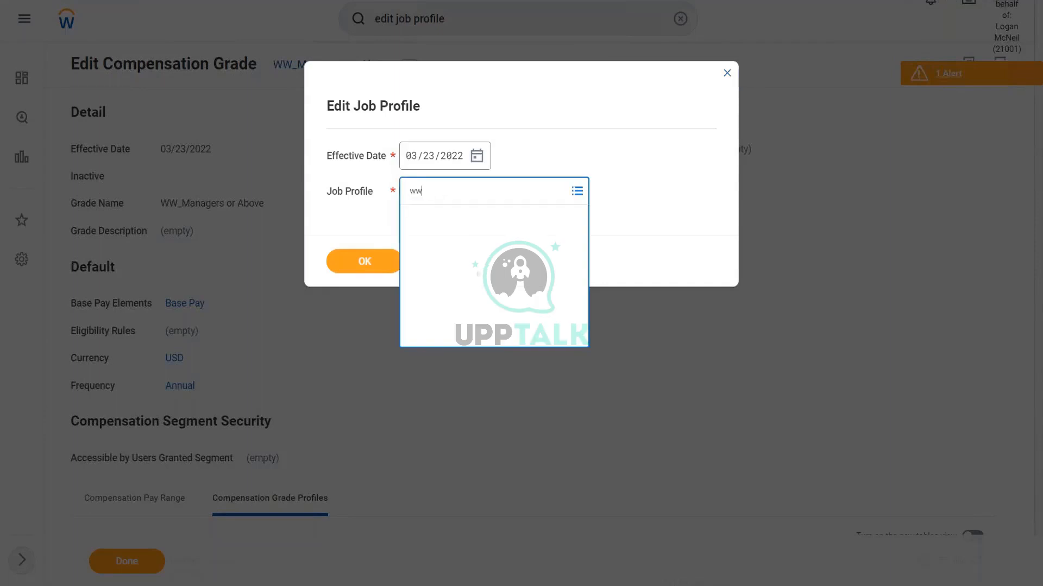
text(_)
key(Return)
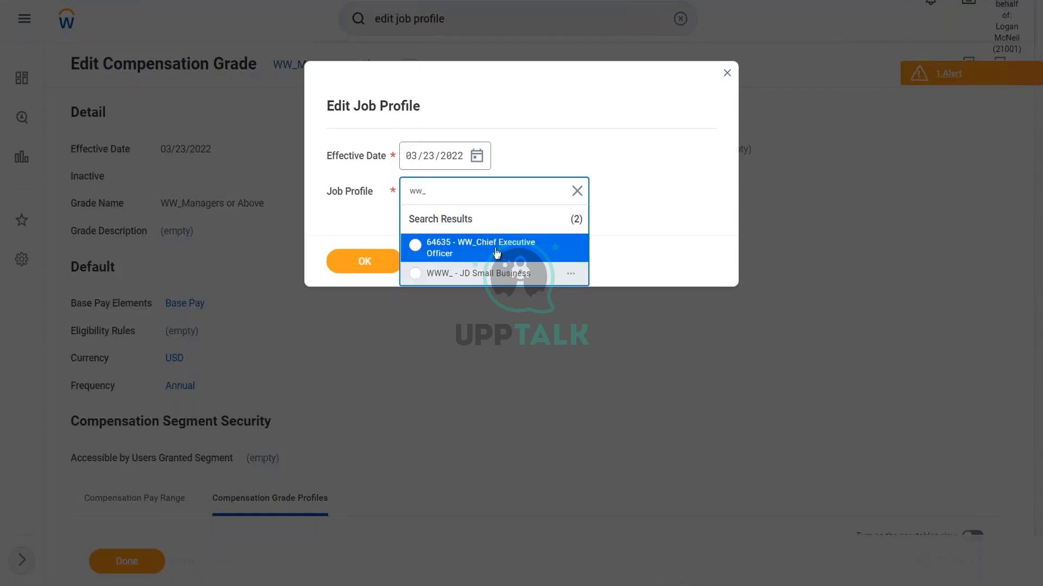
click(497, 252)
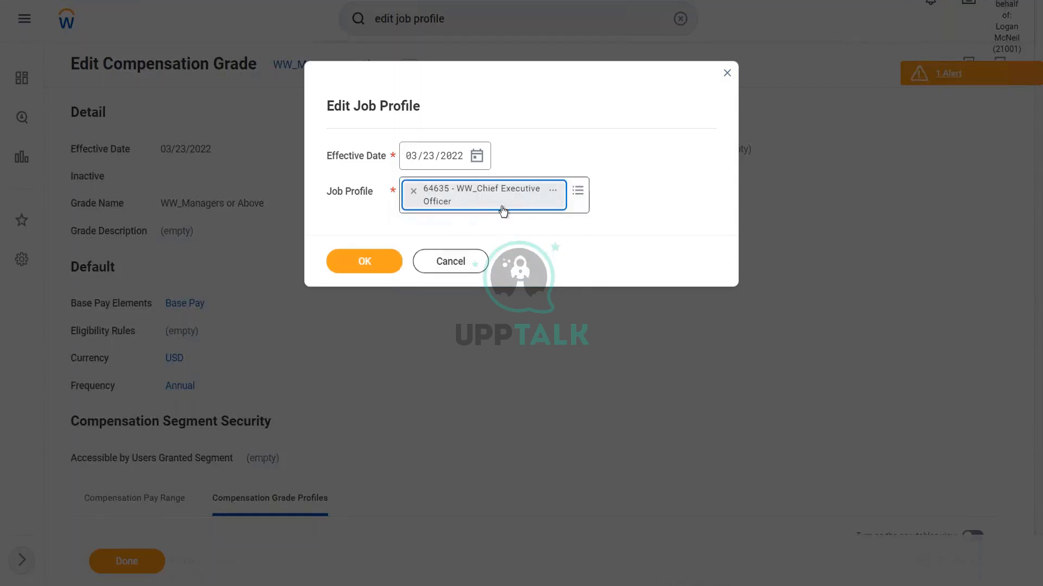
click(384, 266)
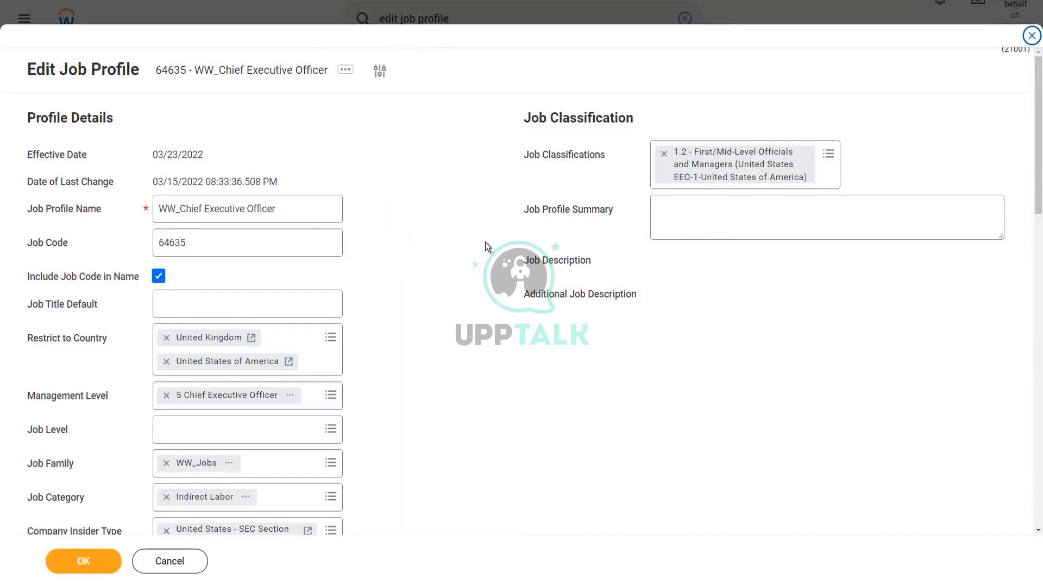
Set the job profile's compensation grade to WW_Managers or Above and save the profile.
scroll(480, 239, down, 3)
scroll(472, 232, down, 8)
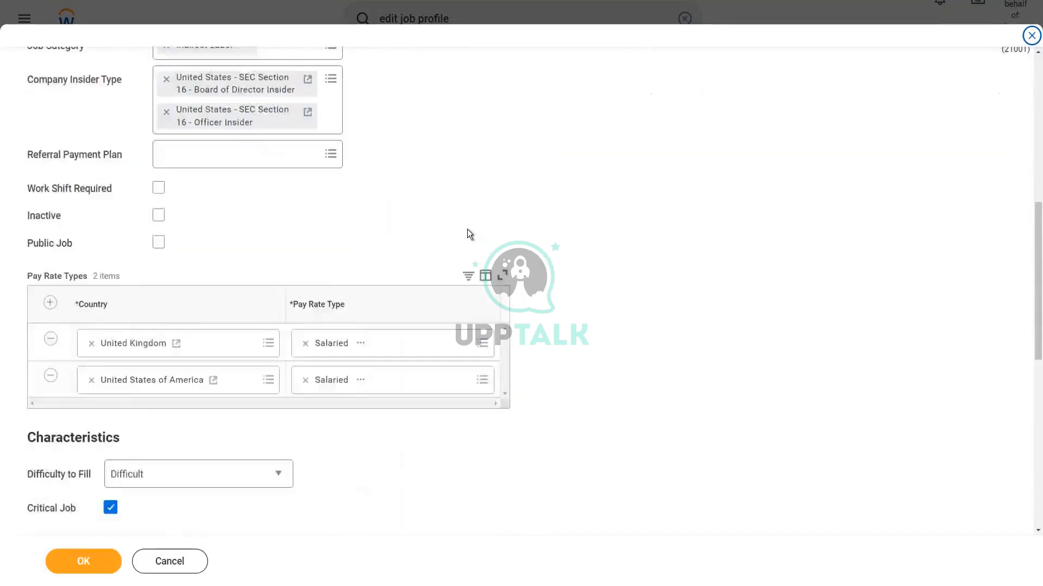
scroll(467, 234, down, 2)
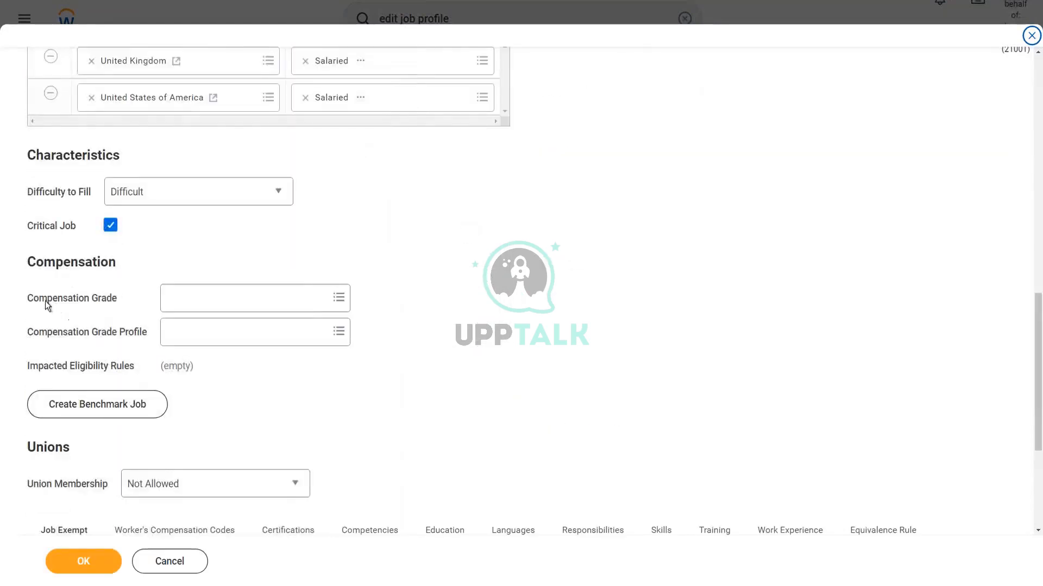
drag(30, 297, 122, 298)
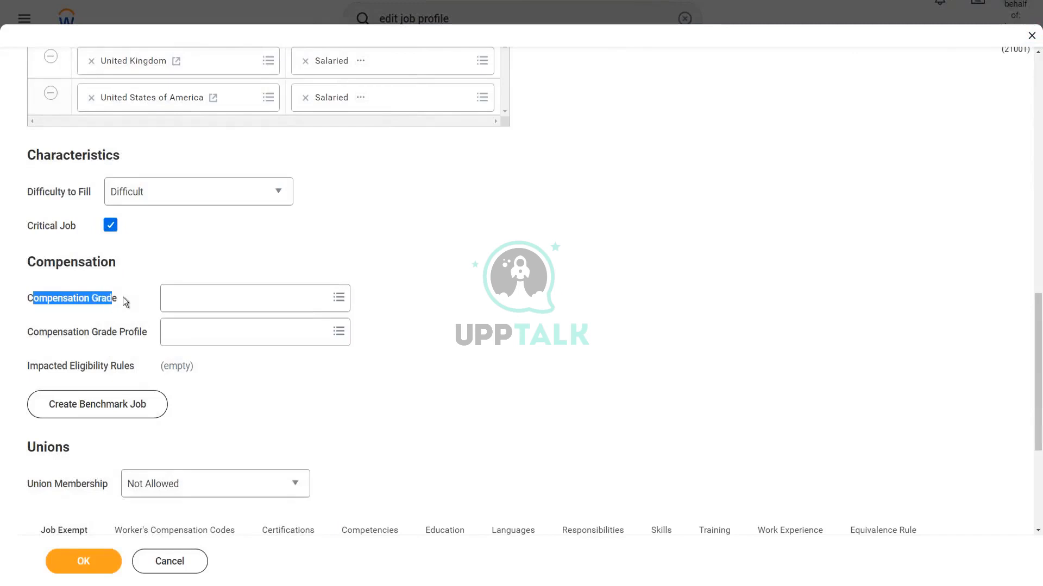
click(124, 297)
click(233, 299)
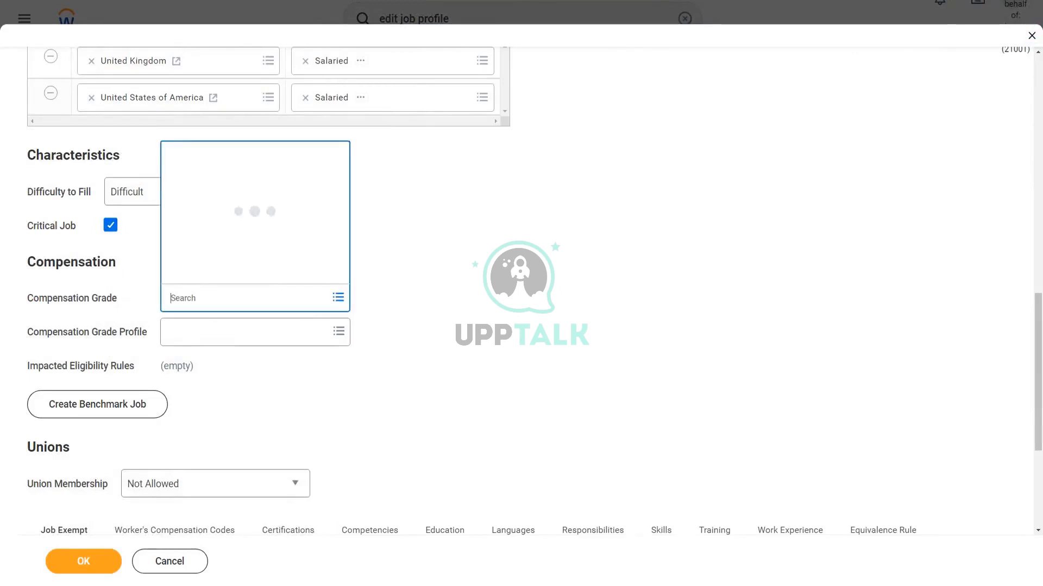
text(ww)
key(Return)
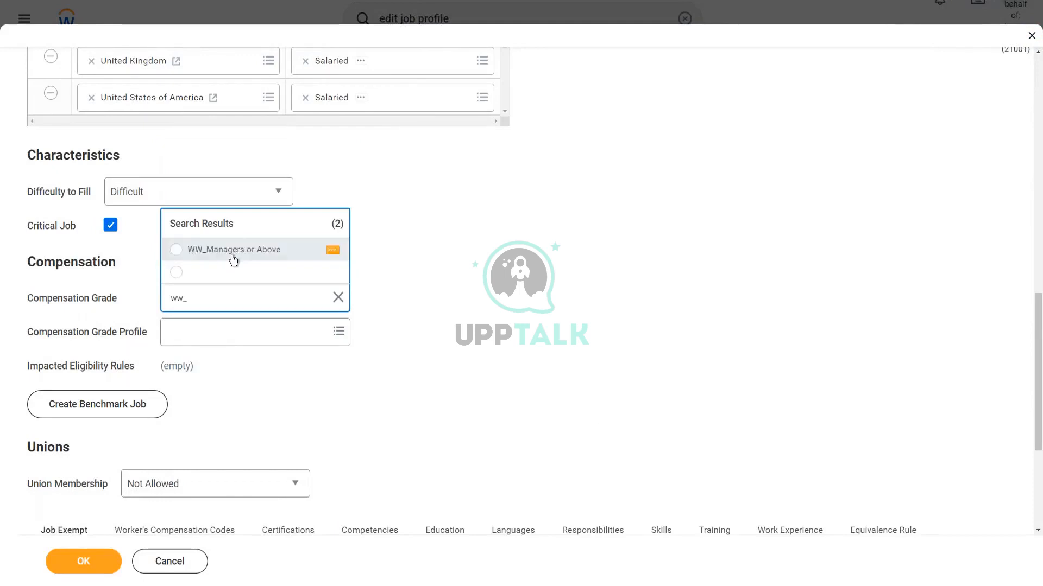
click(232, 254)
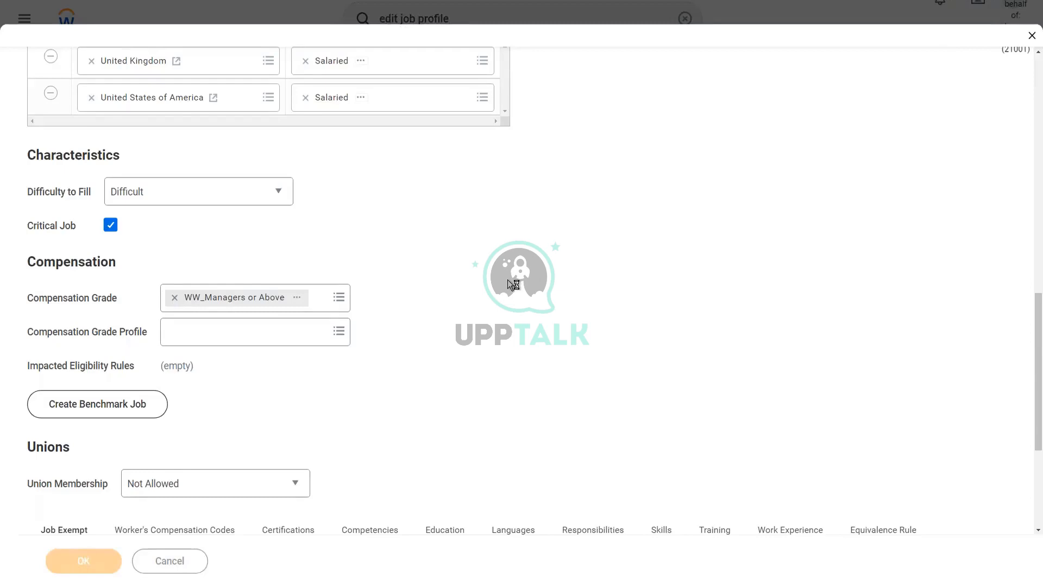
Review the saved job profile's details, pay rate types and characteristics down to the compensation section.
scroll(449, 300, down, 1)
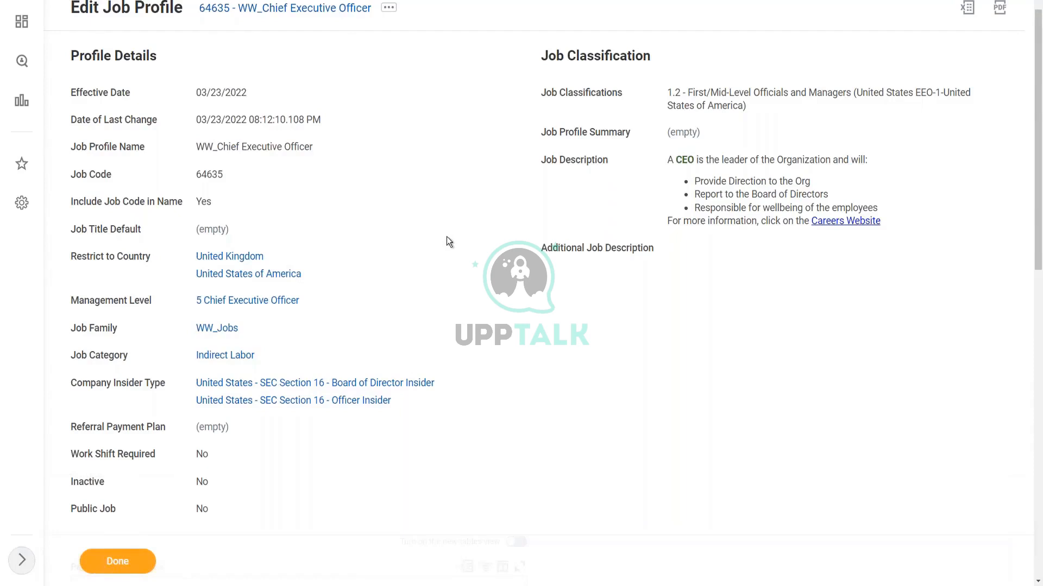
scroll(446, 241, down, 1)
mouse_move(285, 223)
scroll(419, 223, down, 1)
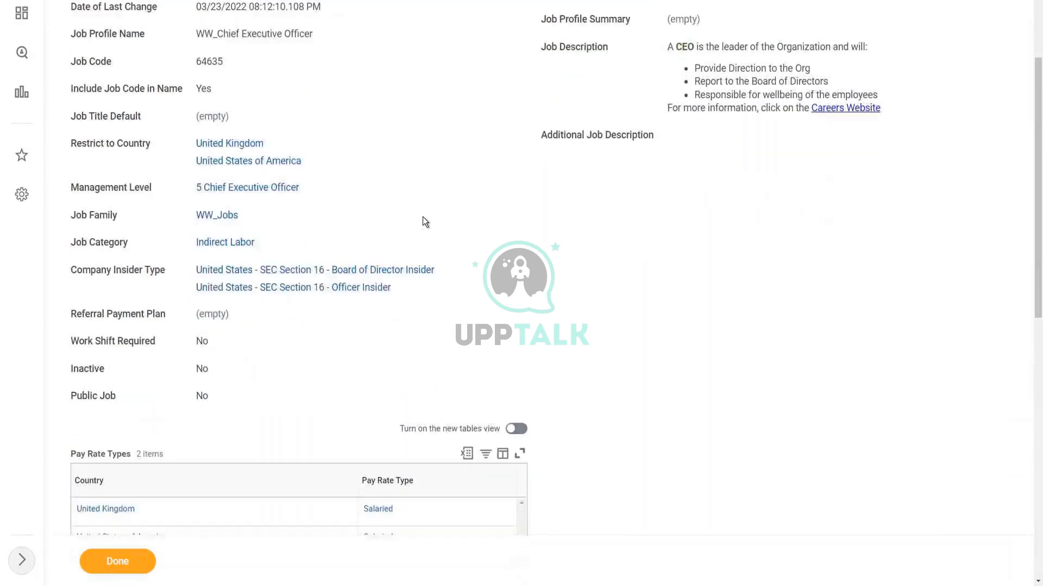
scroll(542, 239, down, 2)
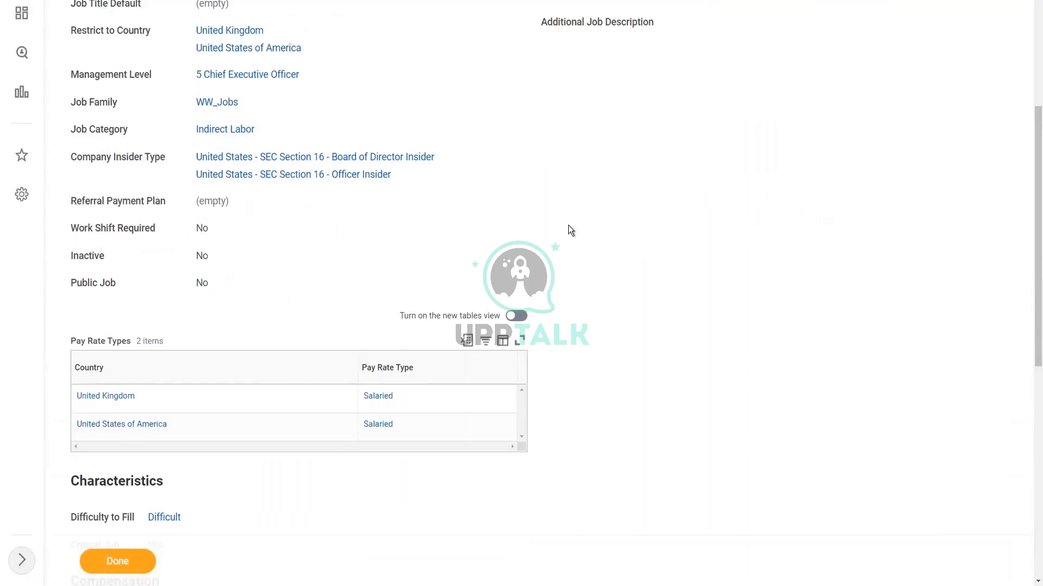
scroll(568, 225, down, 4)
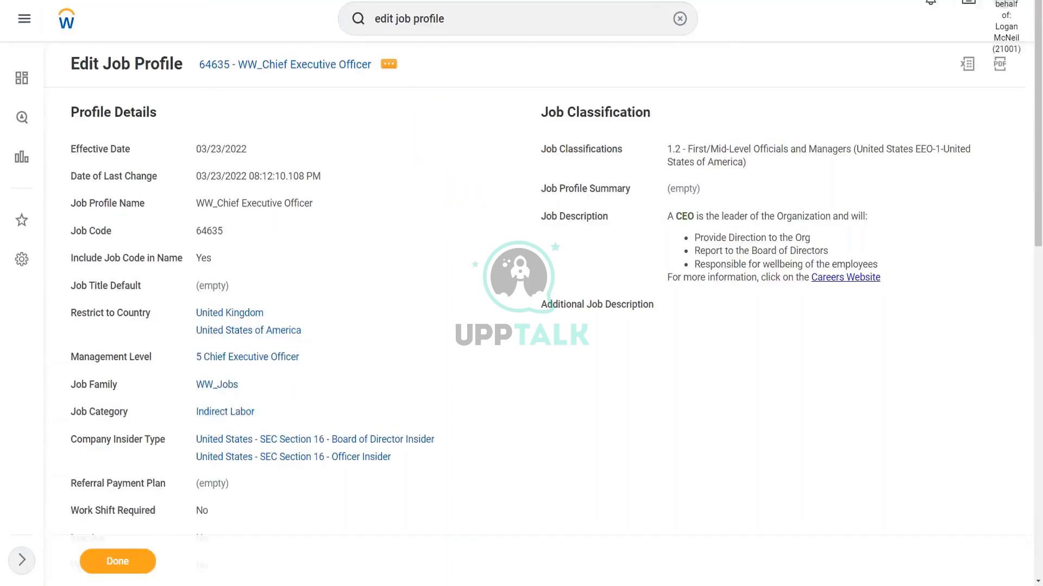
Reopen the WW_Chief Executive Officer job profile for editing with its effective date kept.
click(388, 64)
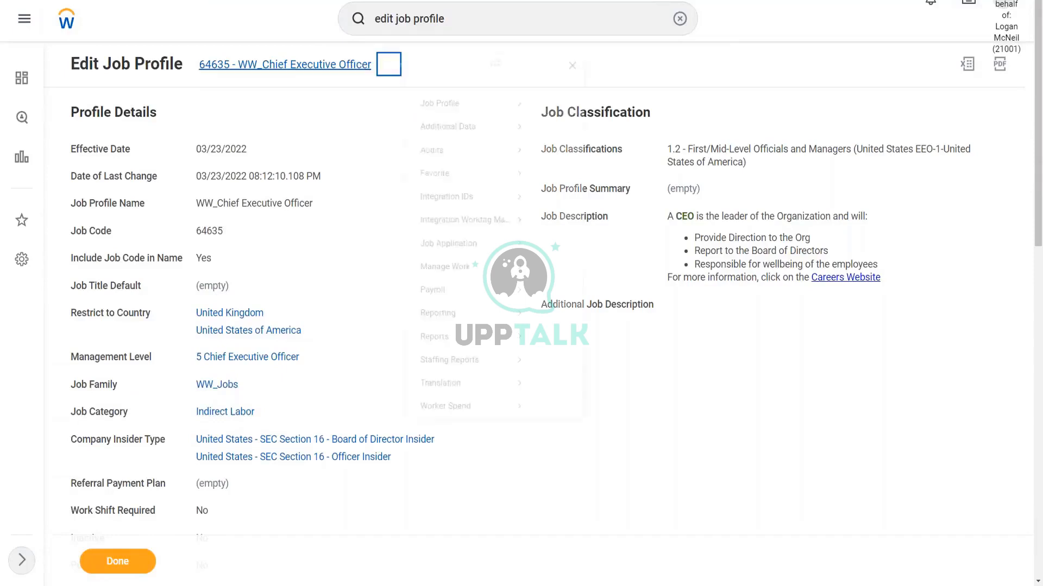
mouse_move(442, 116)
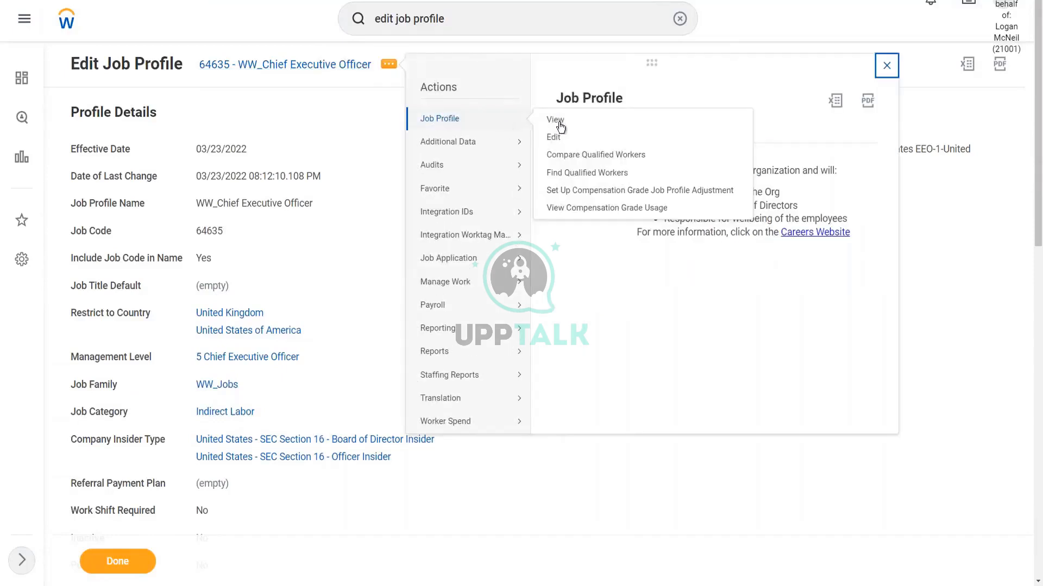
click(554, 137)
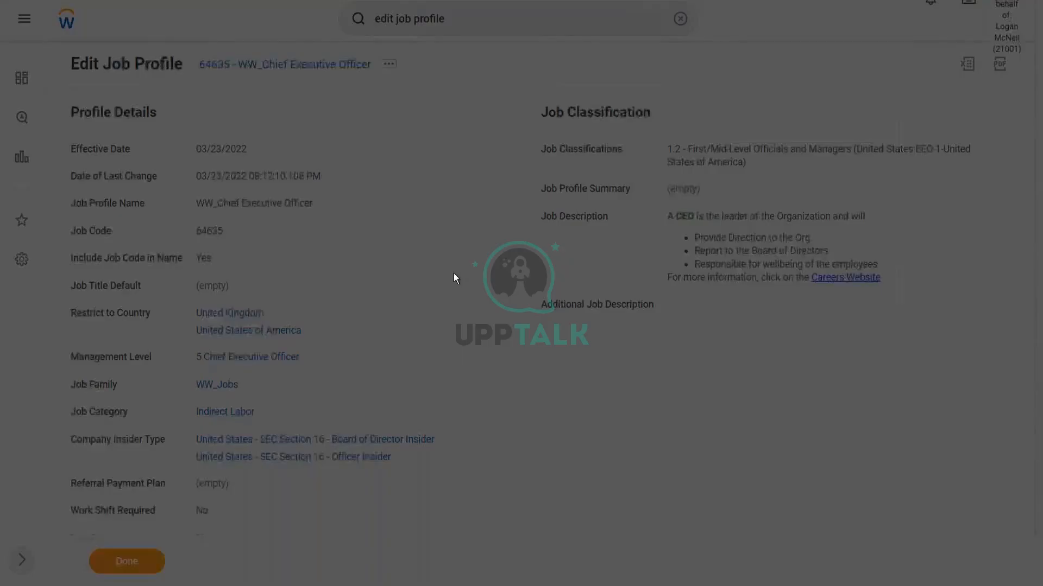
click(377, 267)
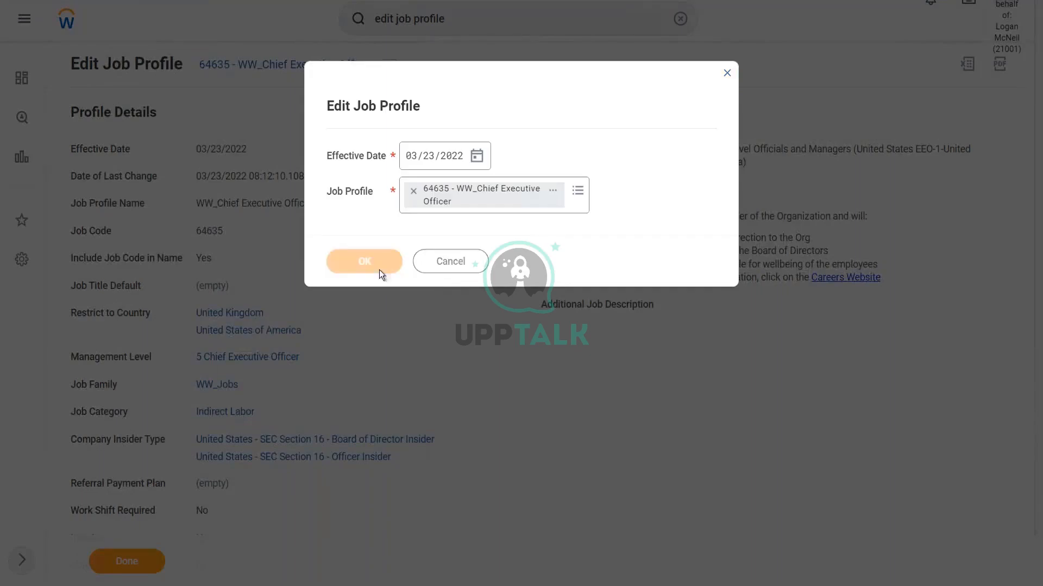
Assign the compensation grade profiles WW M1 - Managers in USA and WW M1 - Managers or Above in UK to the job profile.
scroll(395, 314, down, 10)
scroll(593, 305, down, 2)
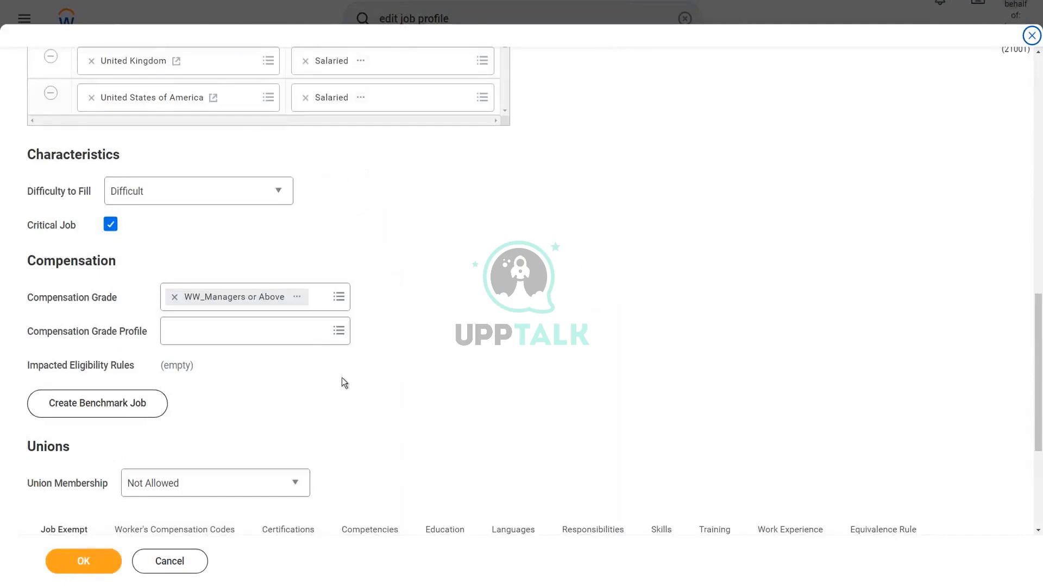
click(339, 331)
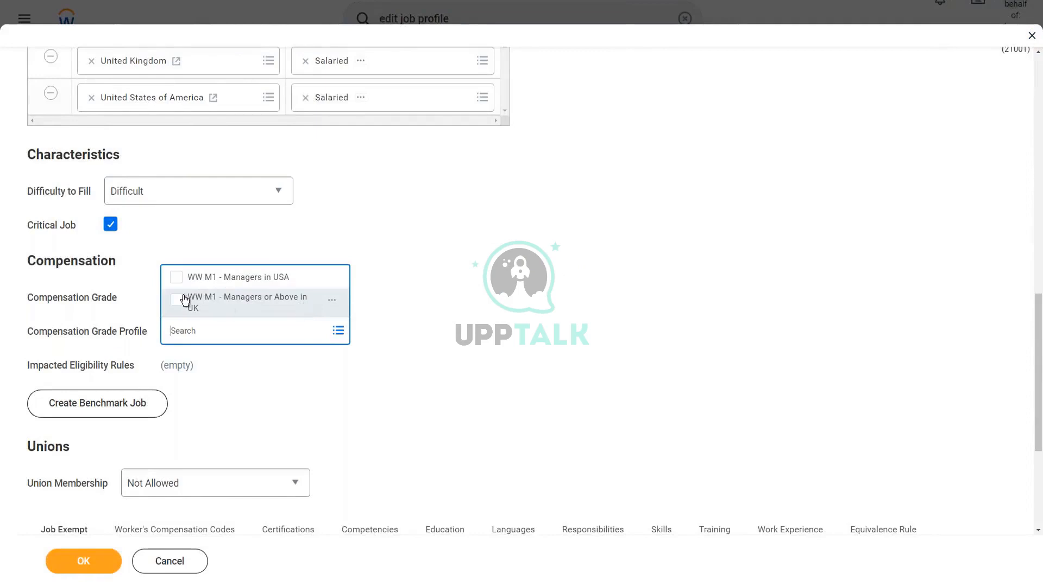
click(177, 279)
click(478, 299)
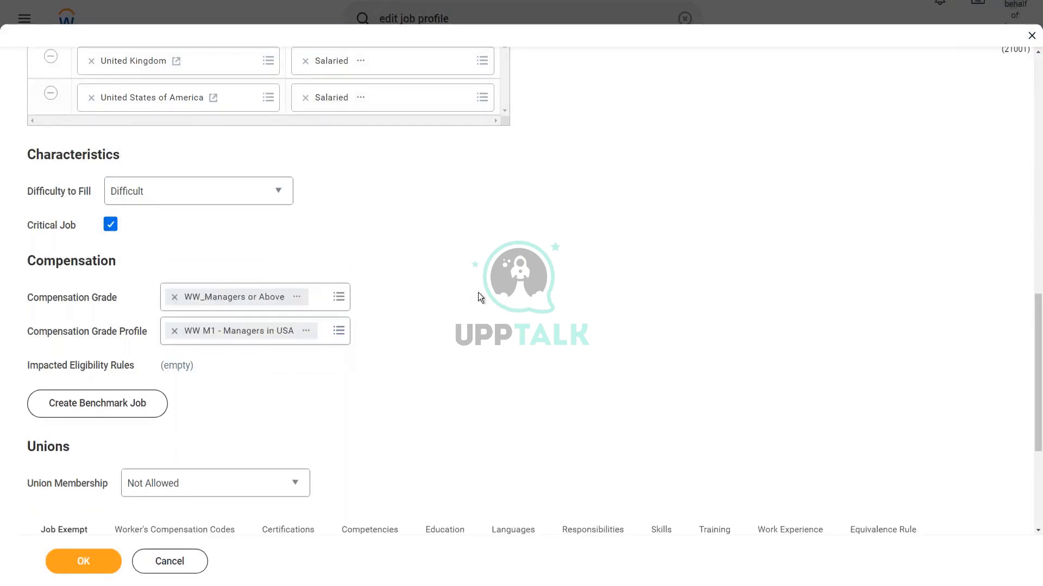
click(339, 333)
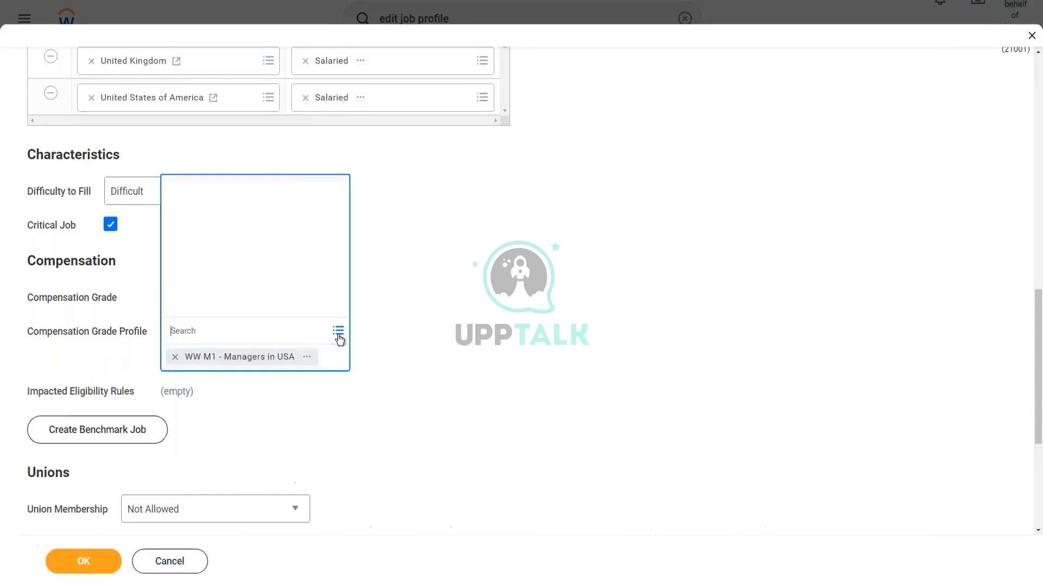
click(178, 300)
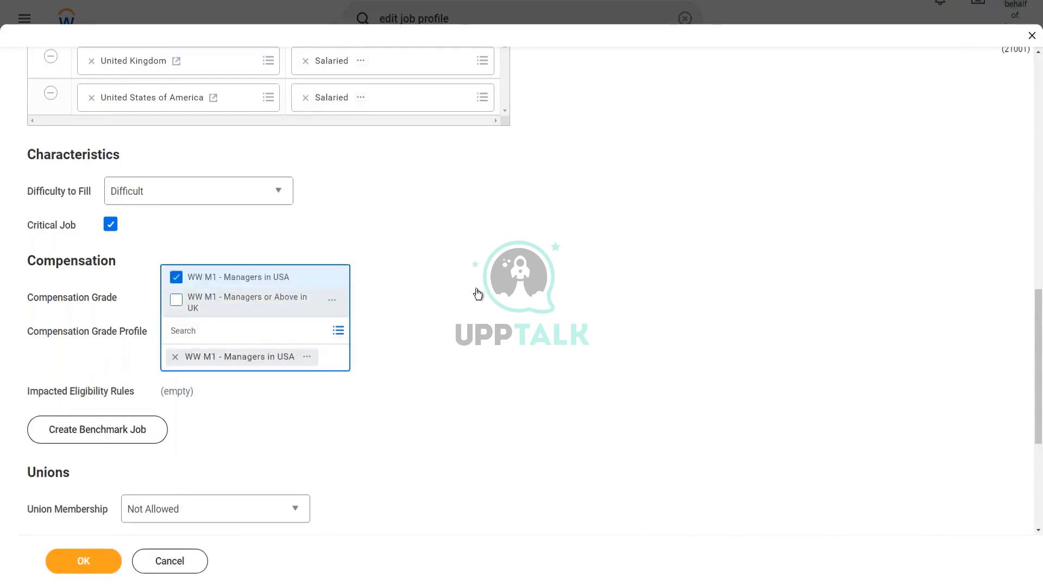
click(466, 293)
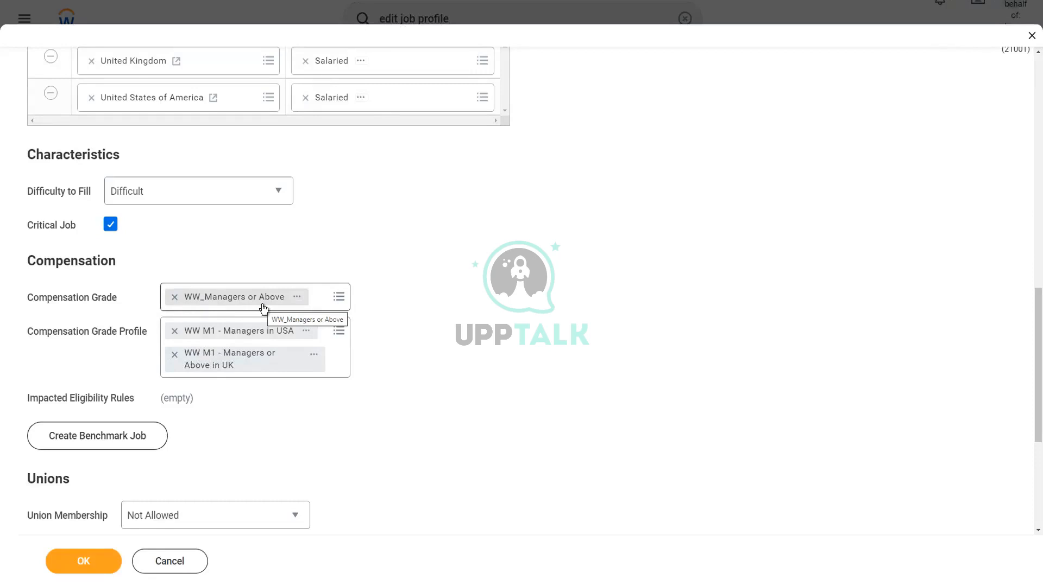
Remove the WW_Managers or Above compensation grade from the job profile.
click(174, 297)
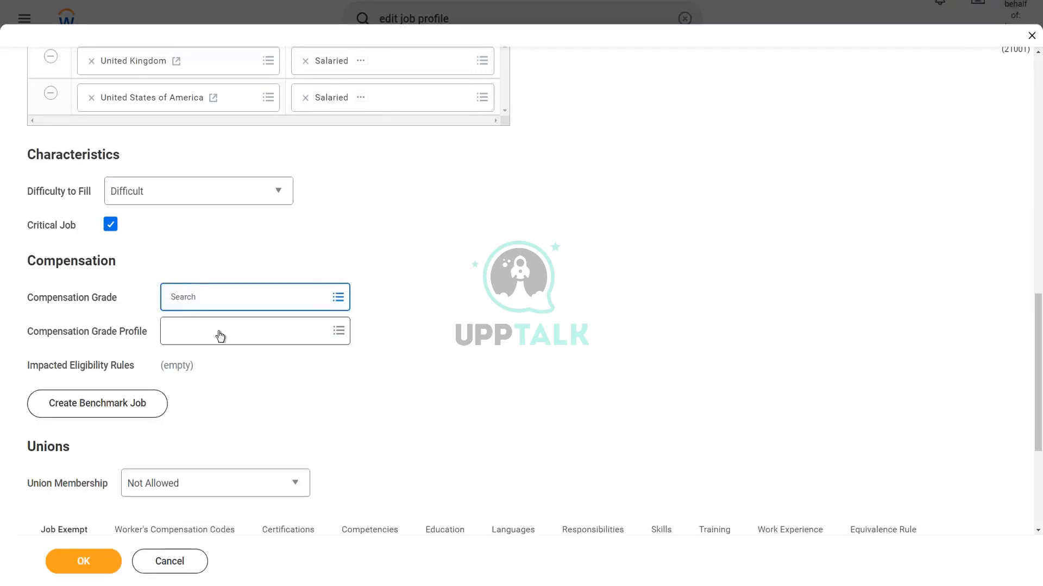
Assign the WW_Managers or Above compensation grade to the job profile, leave the compensation grade profile empty, and save.
click(298, 337)
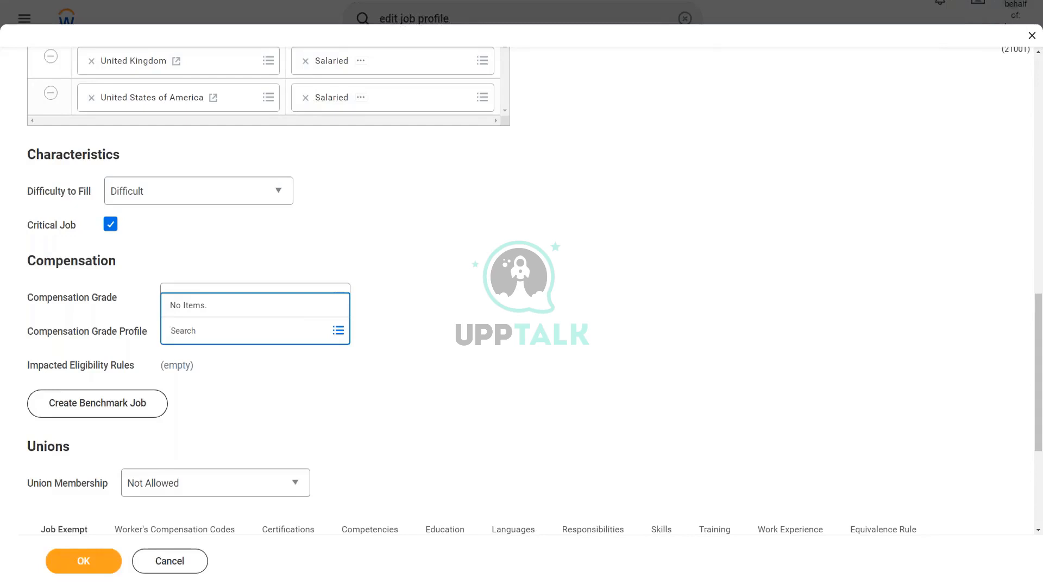
click(281, 300)
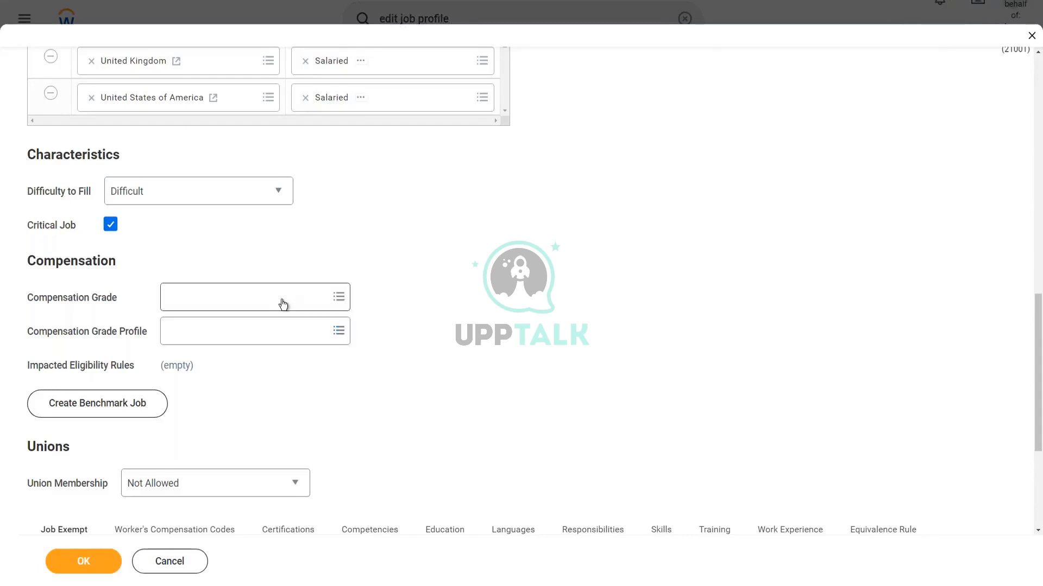
click(275, 300)
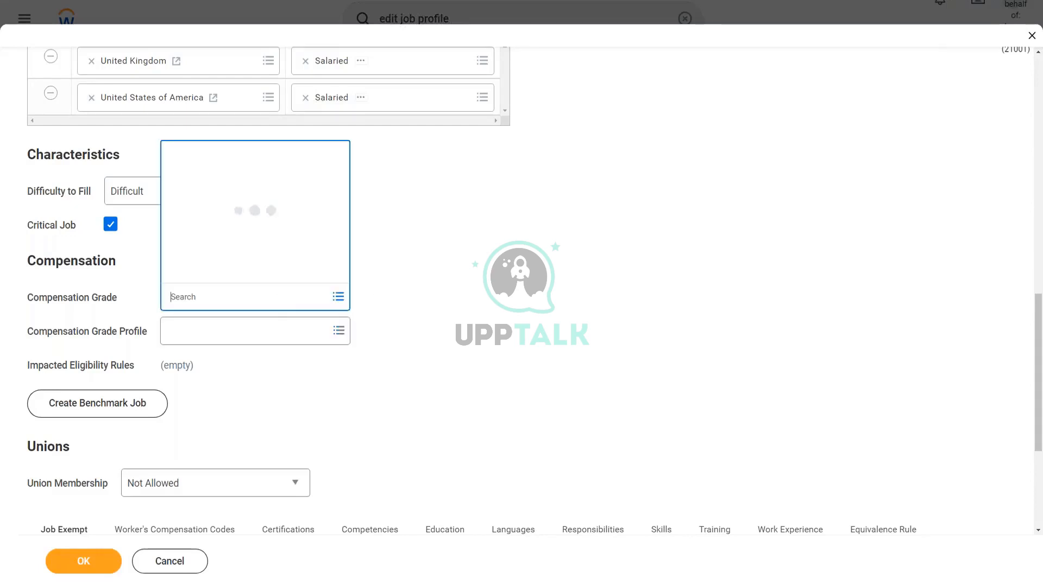
click(447, 289)
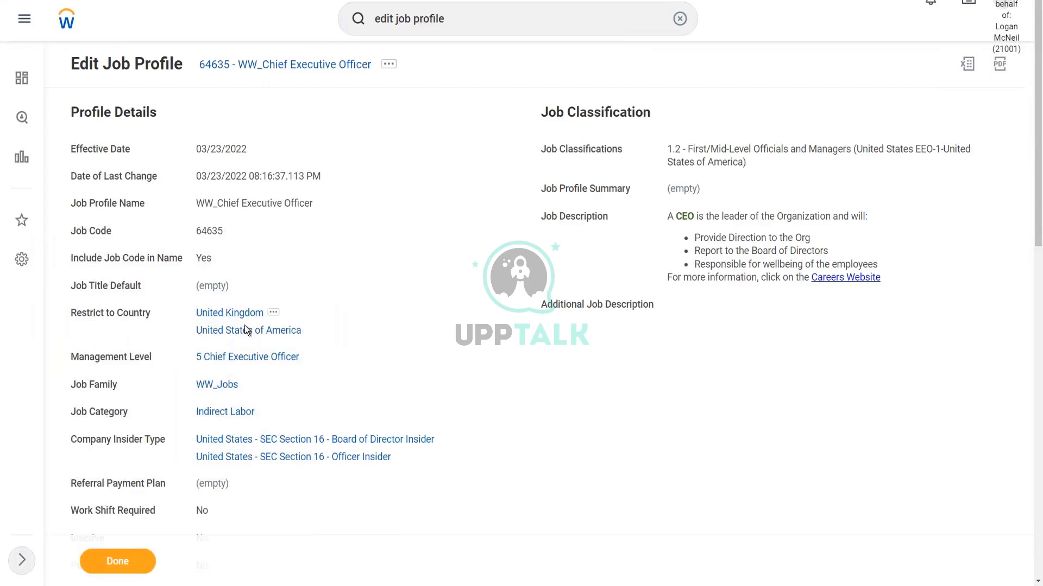
Review the saved job profile down to its compensation section and finish the Edit Job Profile task.
scroll(437, 340, down, 4)
scroll(438, 340, down, 4)
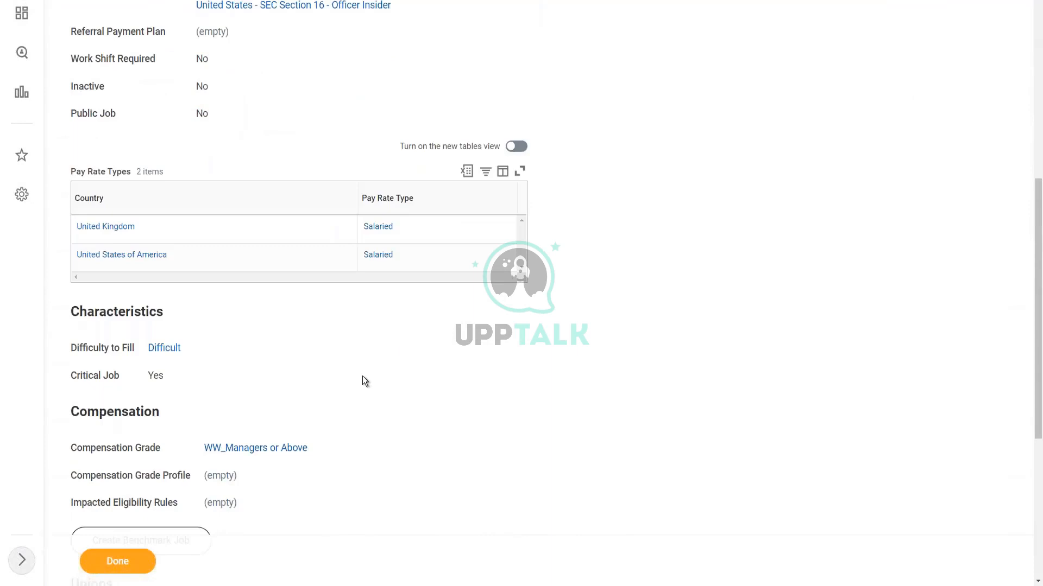
scroll(363, 377, down, 2)
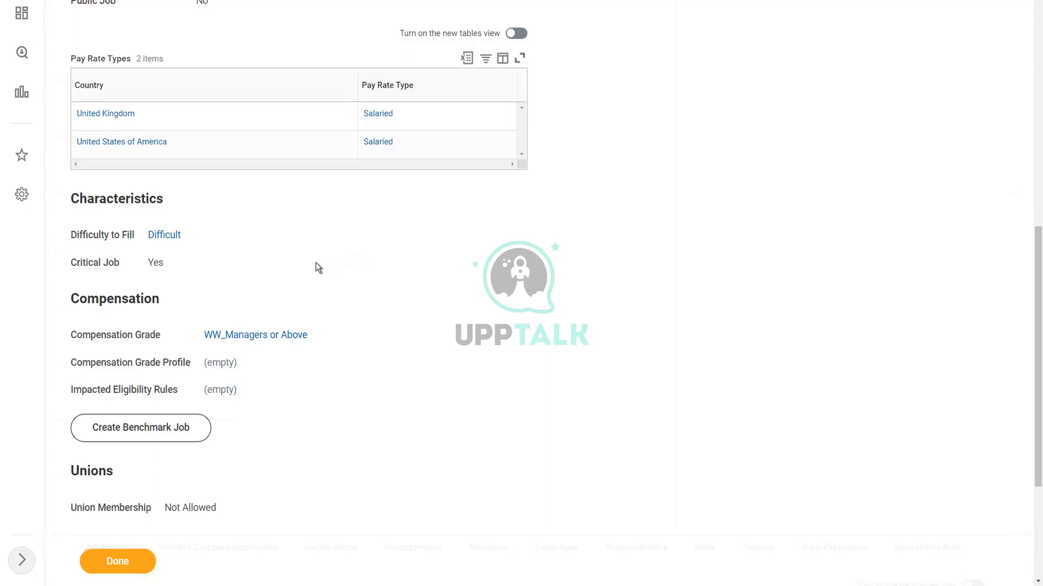
click(116, 563)
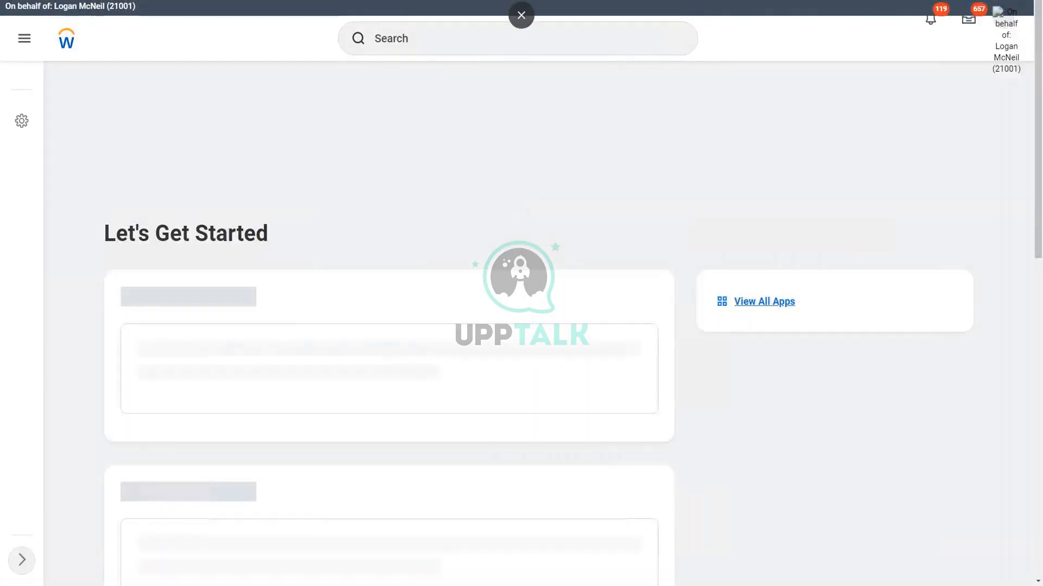
Search for "create comp elig rule" and open the Create Compensation Eligibility Rule task.
scroll(500, 144, down, 1)
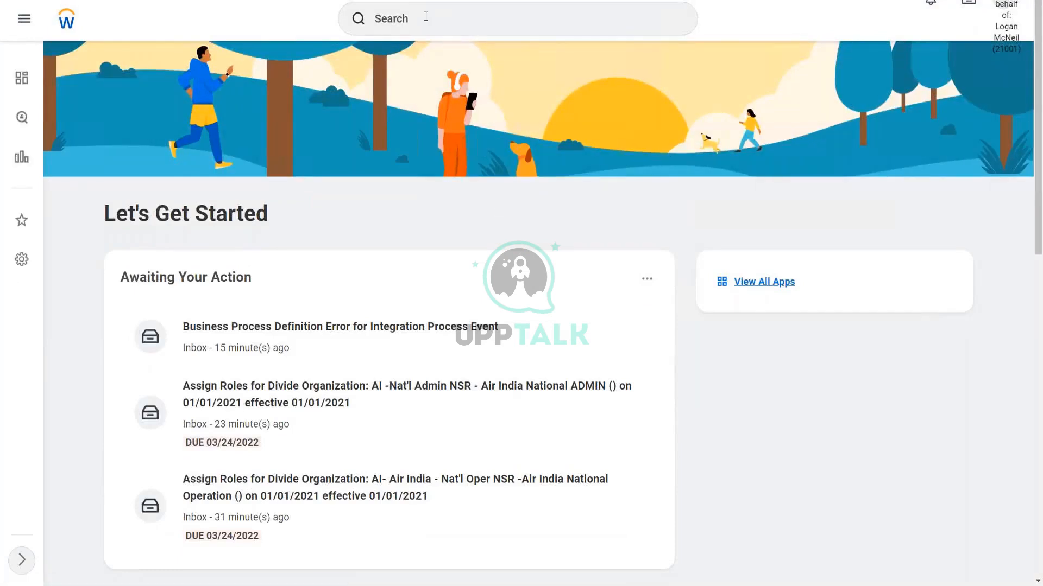
click(410, 18)
text(create comp el)
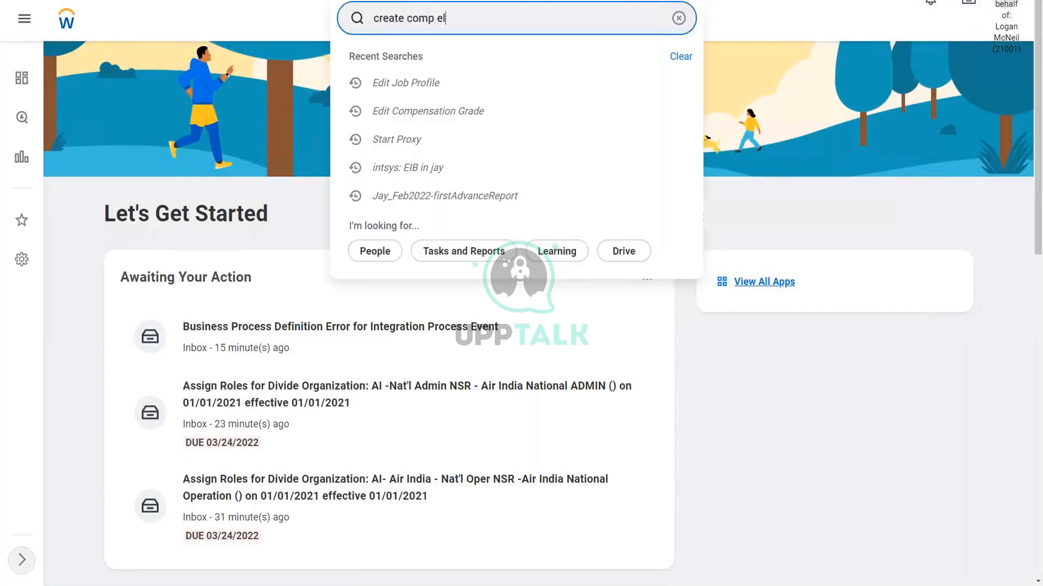
text(ig rule)
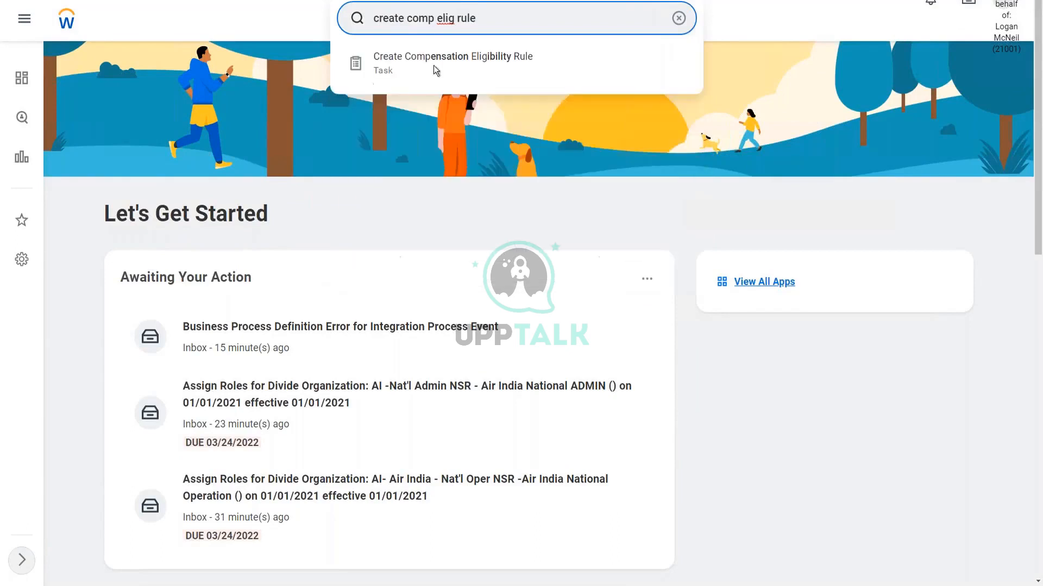
click(436, 63)
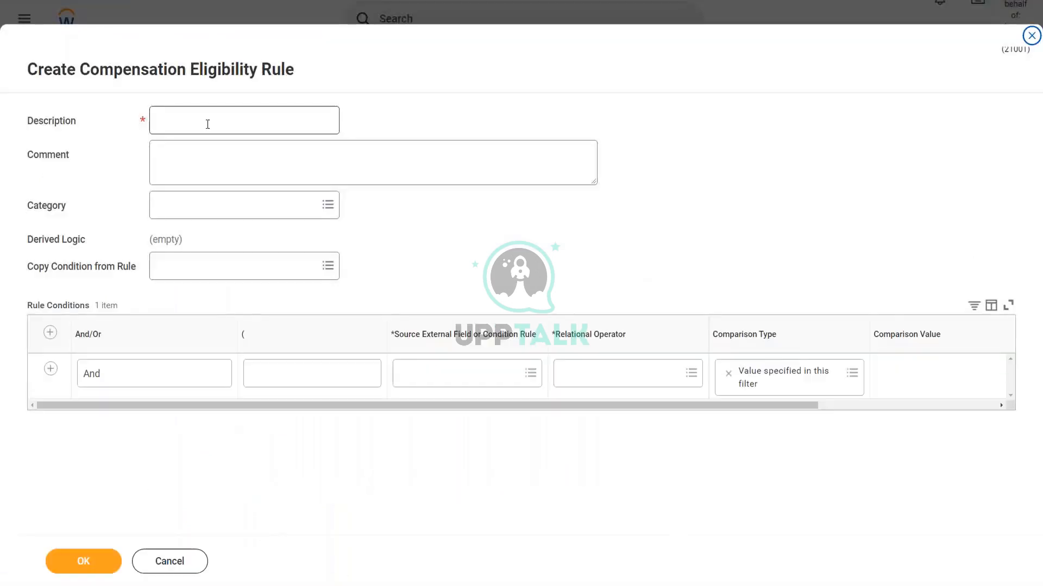
Enter WW_Managers in HR as the new compensation eligibility rule's description.
click(188, 126)
text(WW_Managers)
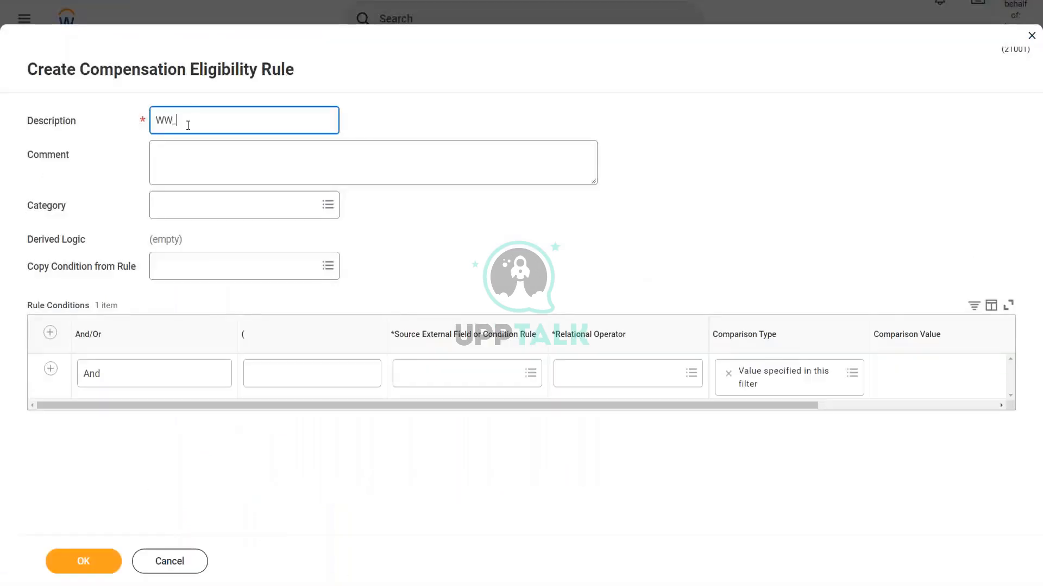
text(HR)
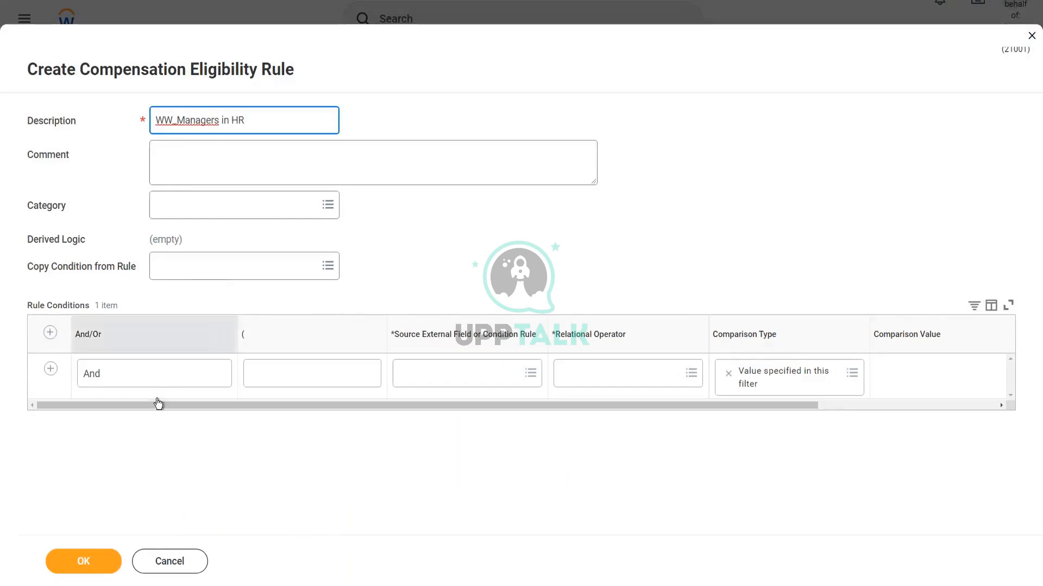
Set the rule condition's source field to Organization and Superior Organizations (Compensation) with the relational operator any in the selection list.
click(476, 376)
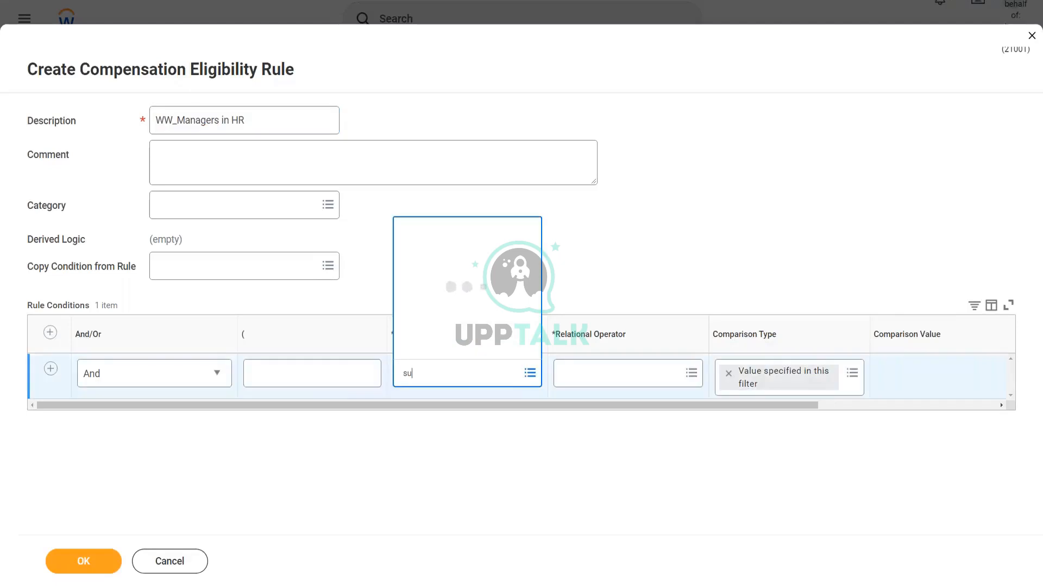
text(org and sup org)
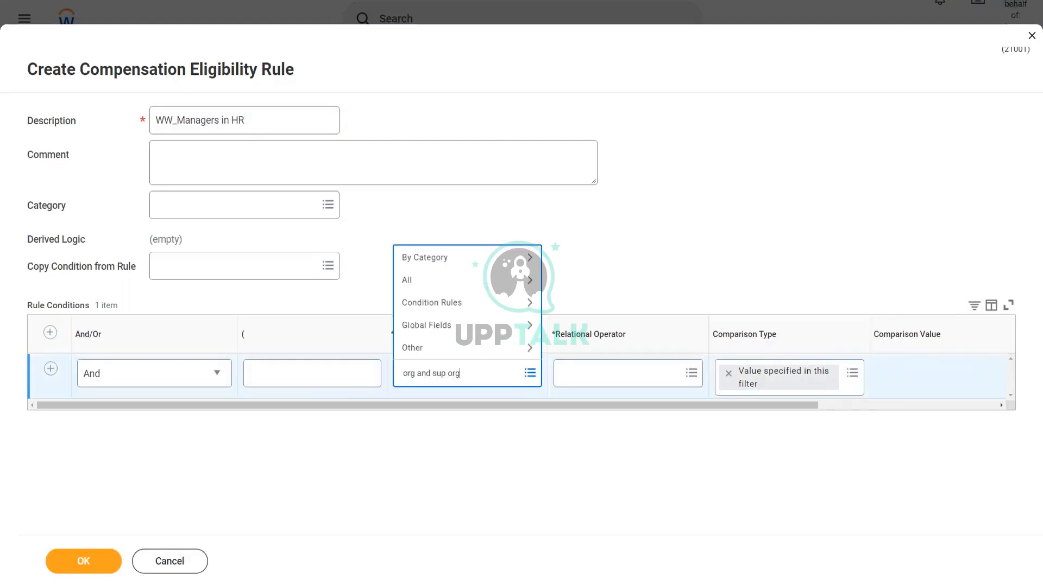
key(Return)
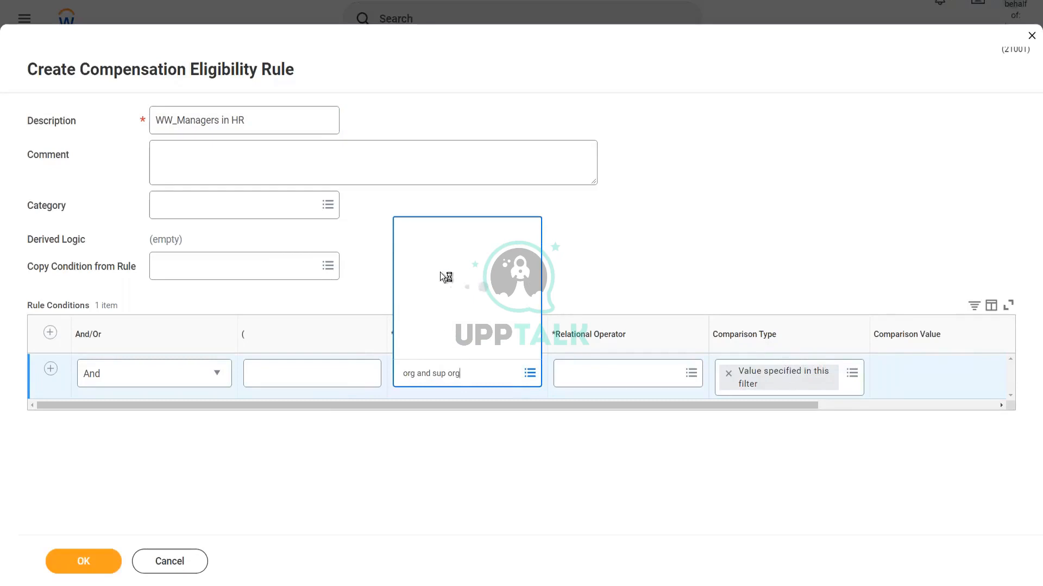
click(453, 171)
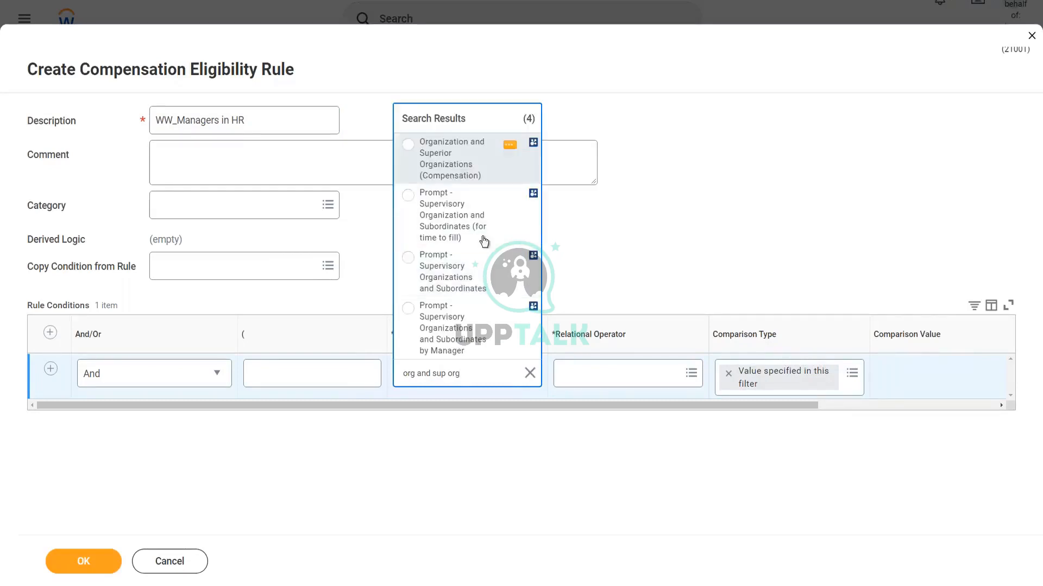
click(639, 380)
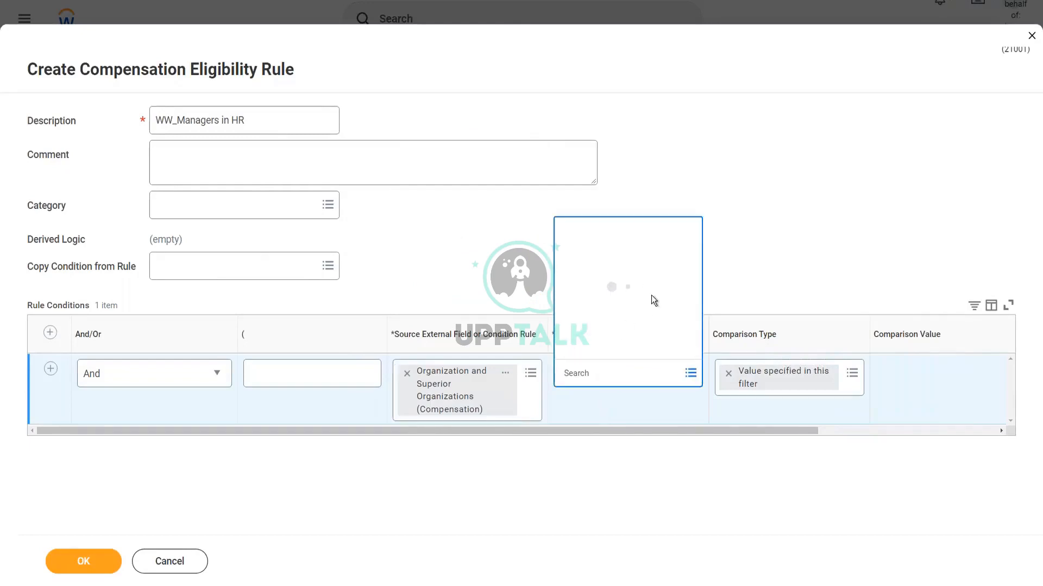
click(622, 285)
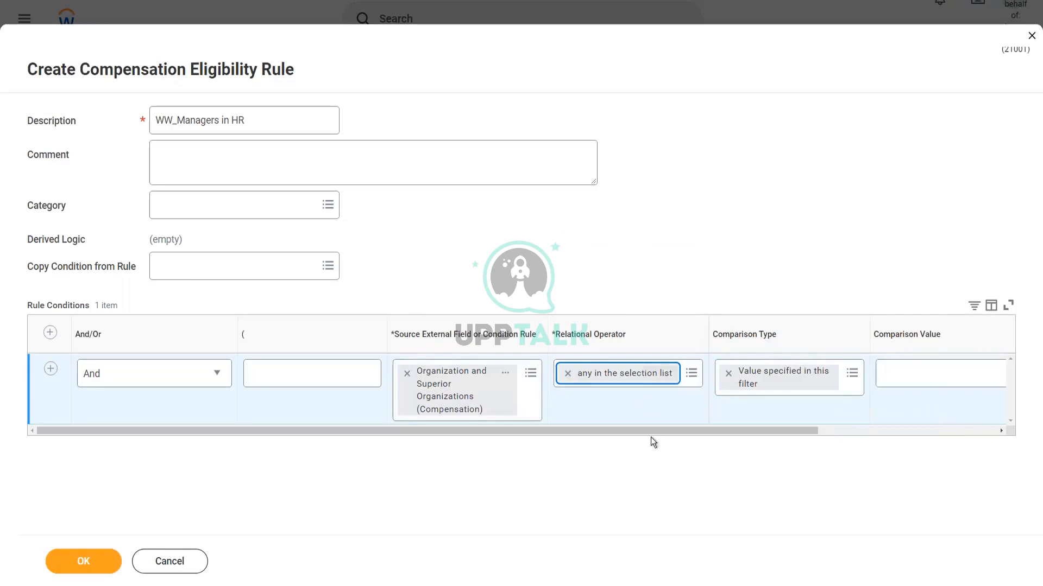
Set the condition's comparison value to the Human Resources organization listed with its inherited manager, and save the eligibility rule.
drag(650, 438, 882, 437)
click(691, 373)
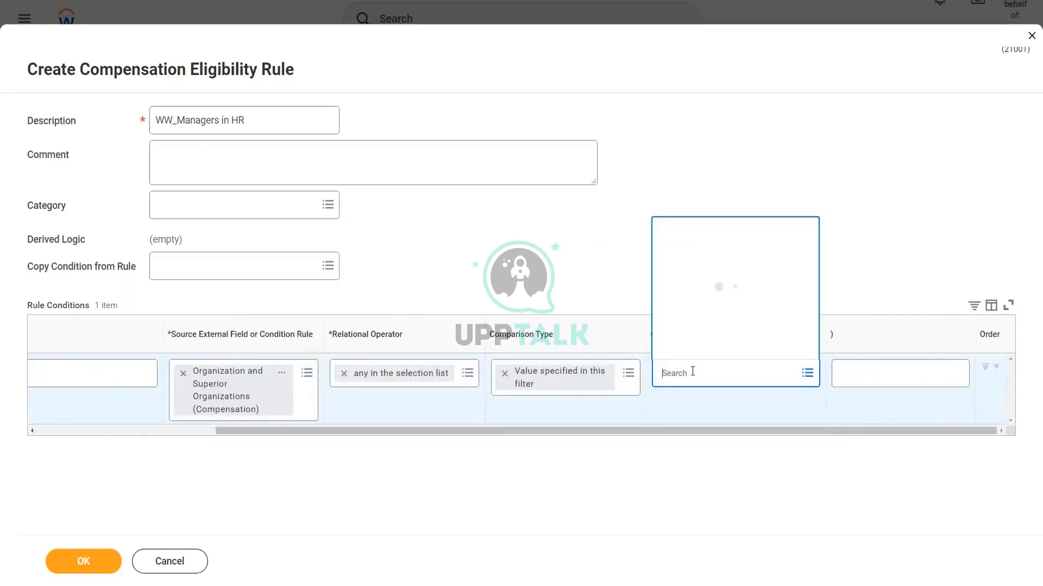
text(human)
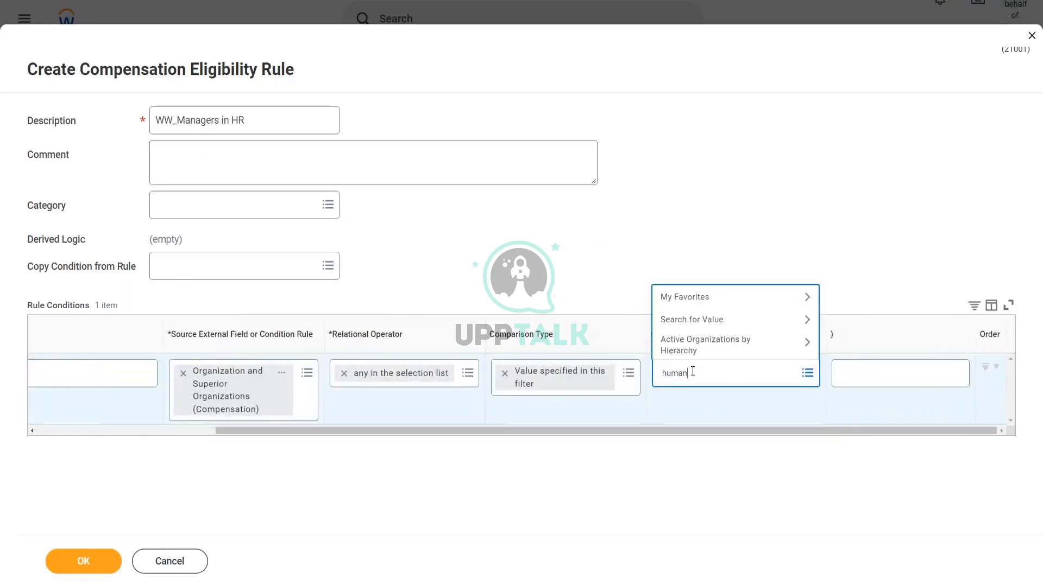
text( resources)
key(Return)
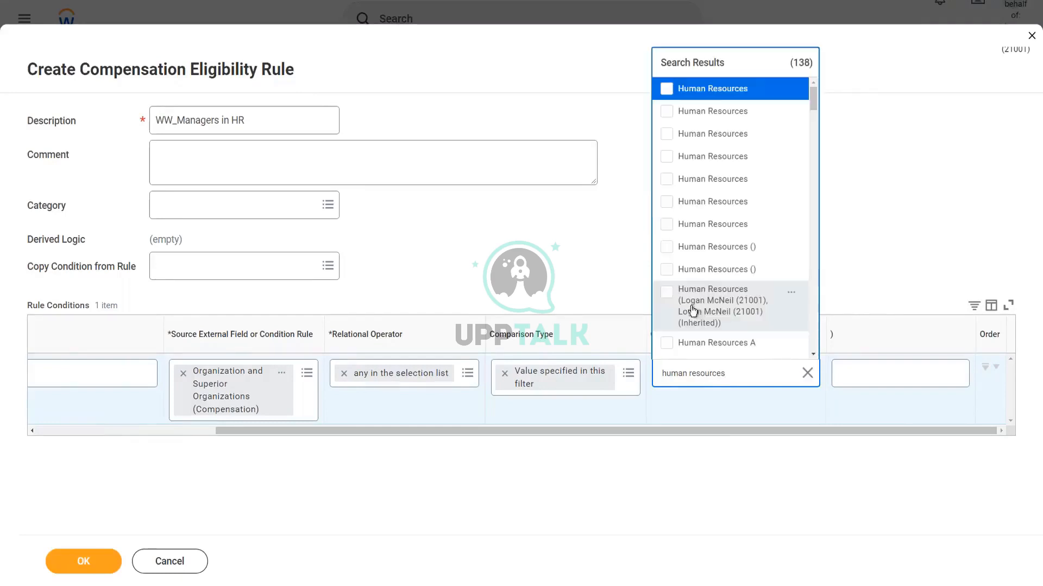
click(725, 307)
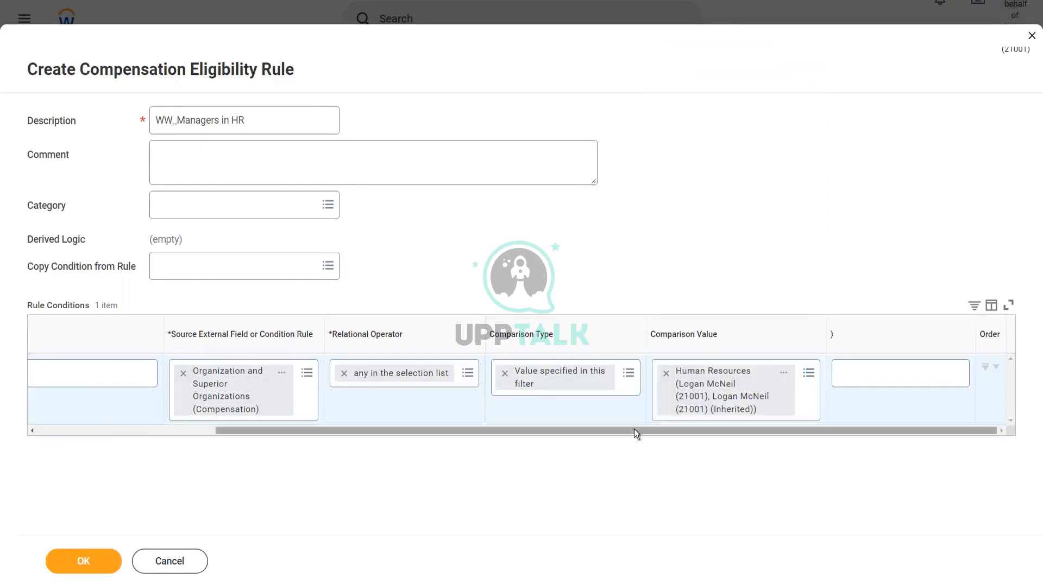
drag(630, 431, 570, 431)
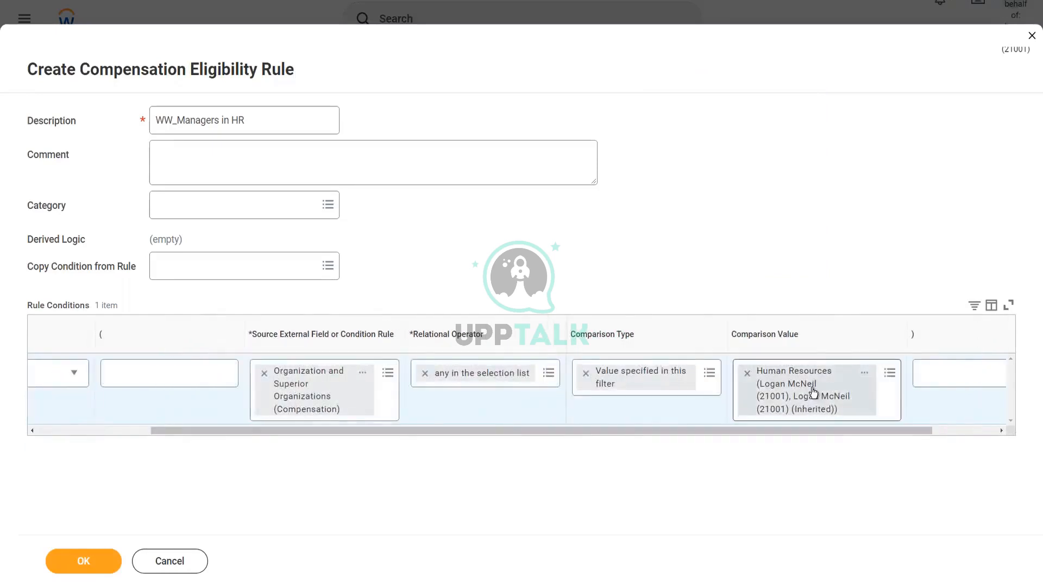
drag(617, 429, 319, 431)
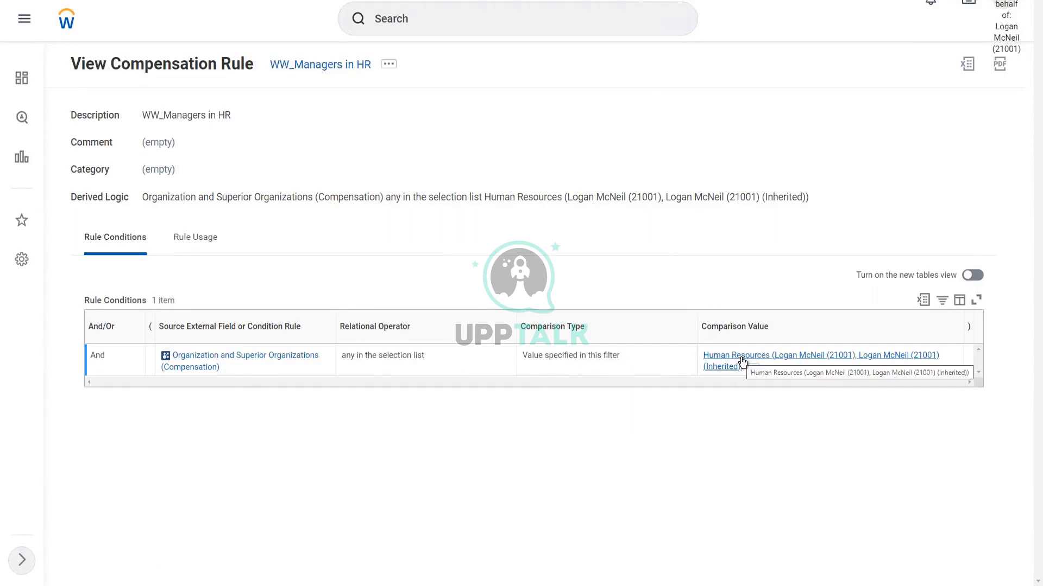
Reopen the compensation eligibility rule for editing, change its description to WW_Department is HR, and save it.
click(389, 65)
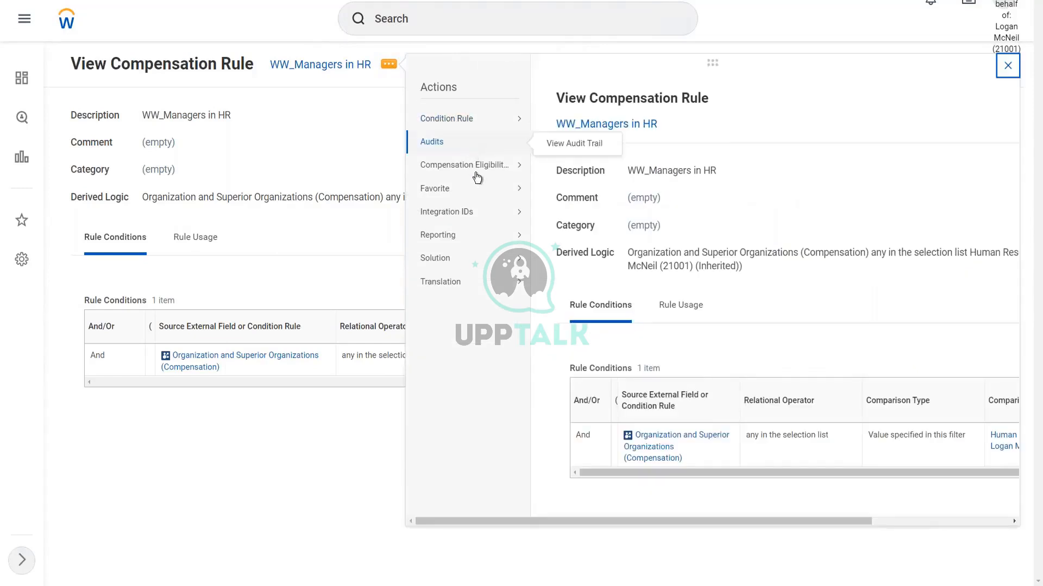
mouse_move(485, 166)
click(337, 73)
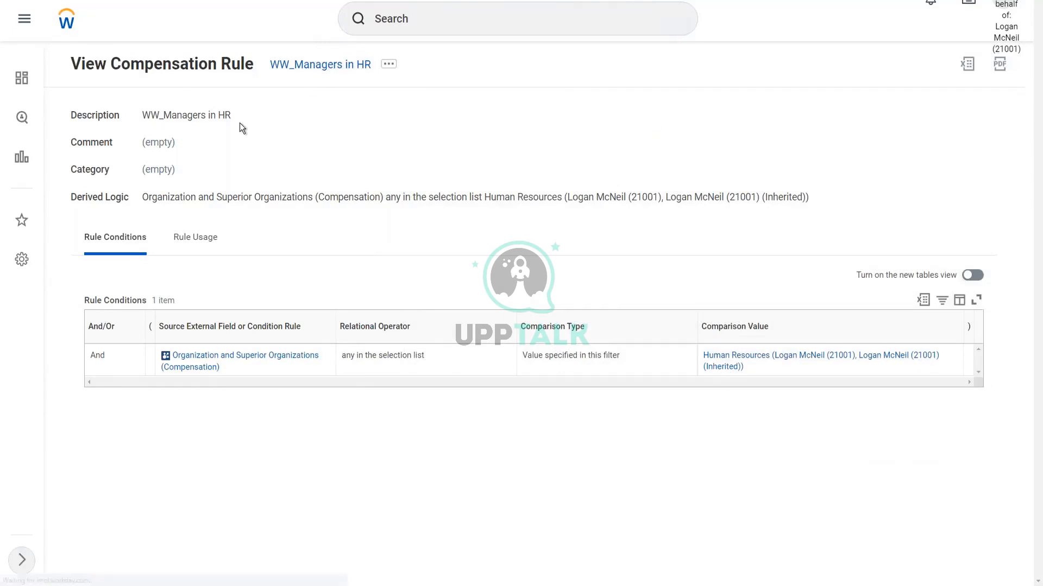
double_click(194, 120)
click(180, 120)
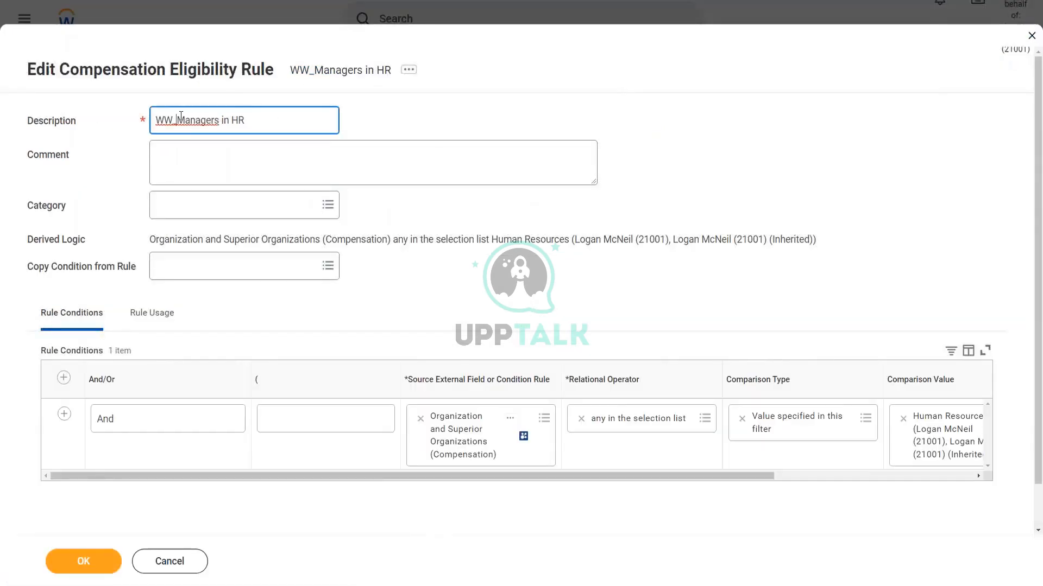
drag(172, 120, 222, 120)
key(BackSpace)
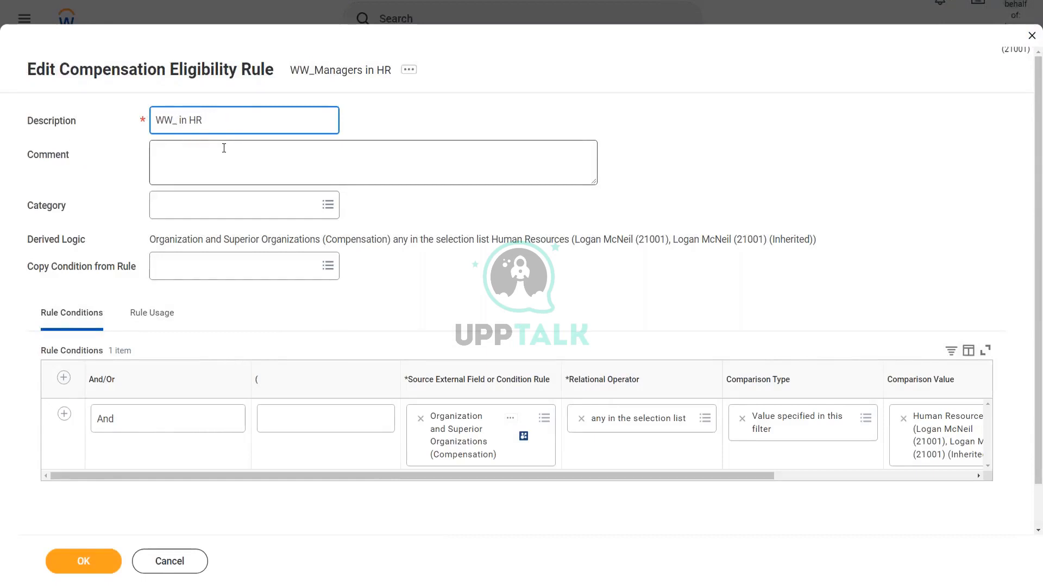
text(Department)
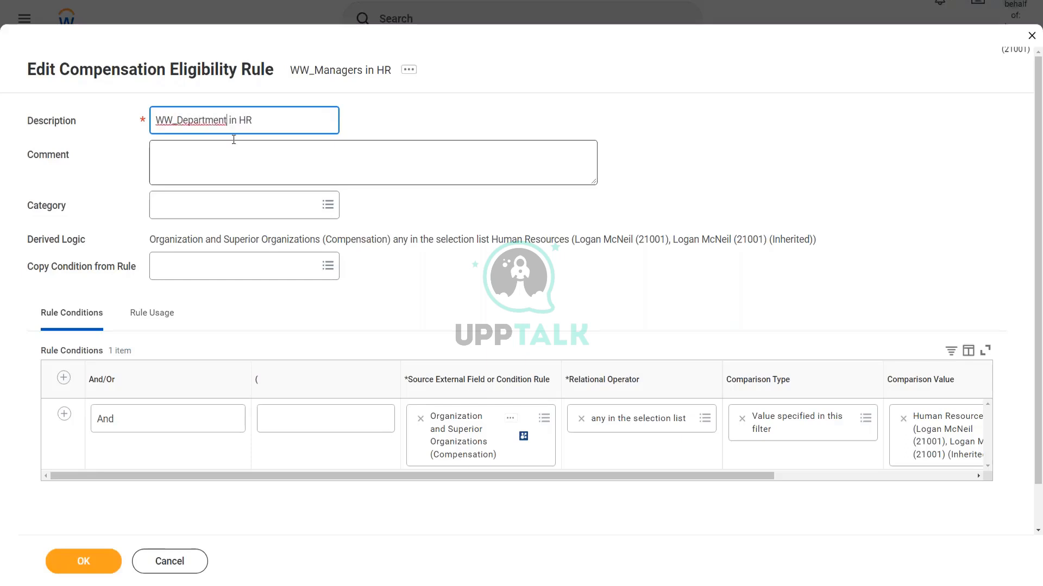
double_click(232, 120)
text(is)
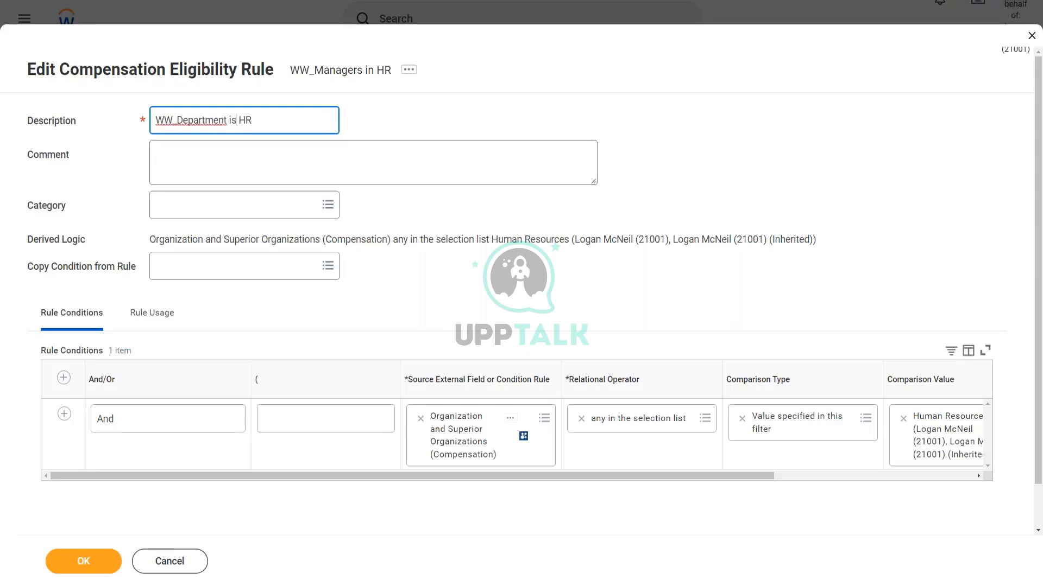
click(91, 568)
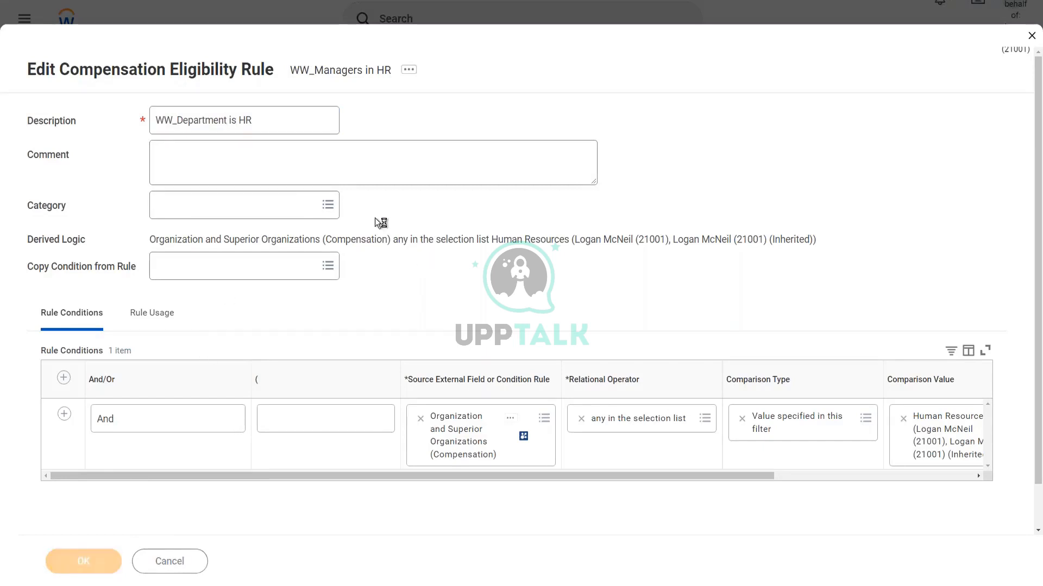
Find and open the Create Compensation Grade task.
click(440, 11)
text(cre c)
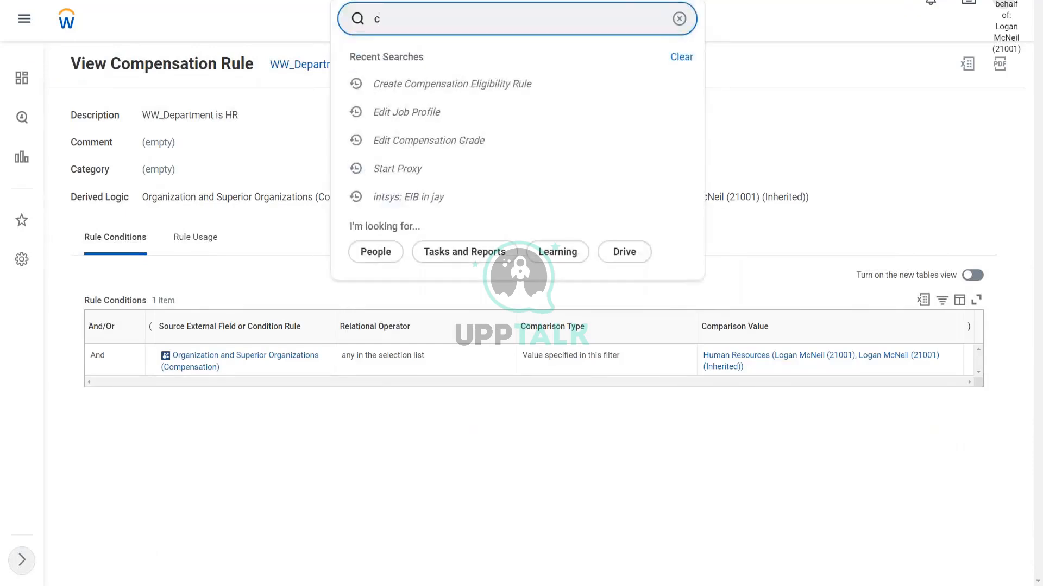
text(omp grade)
key(Return)
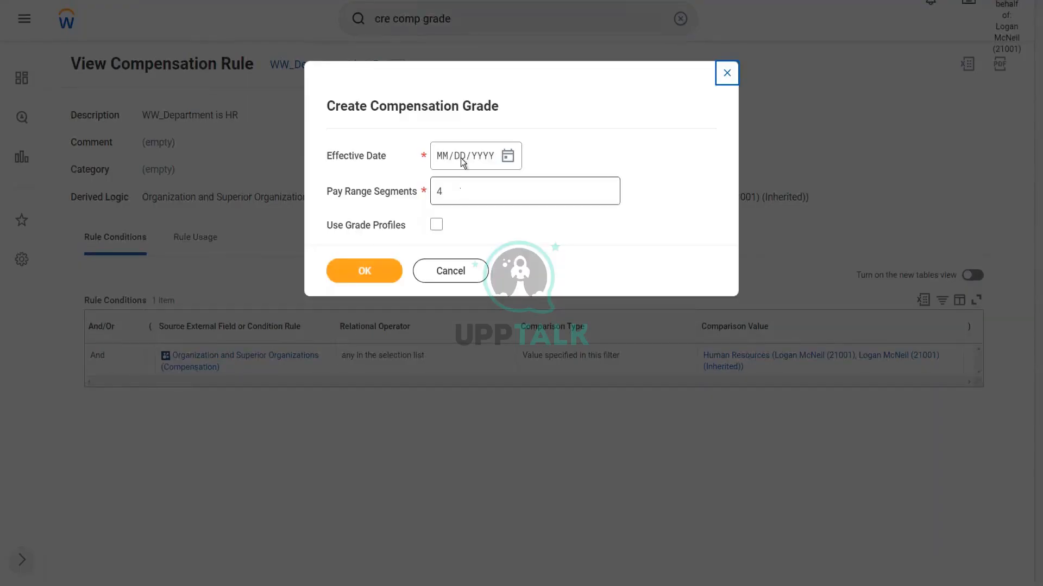
Set the new grade's effective date to 03/23/2022, enable Use Grade Profiles, and continue to the grade details.
click(463, 161)
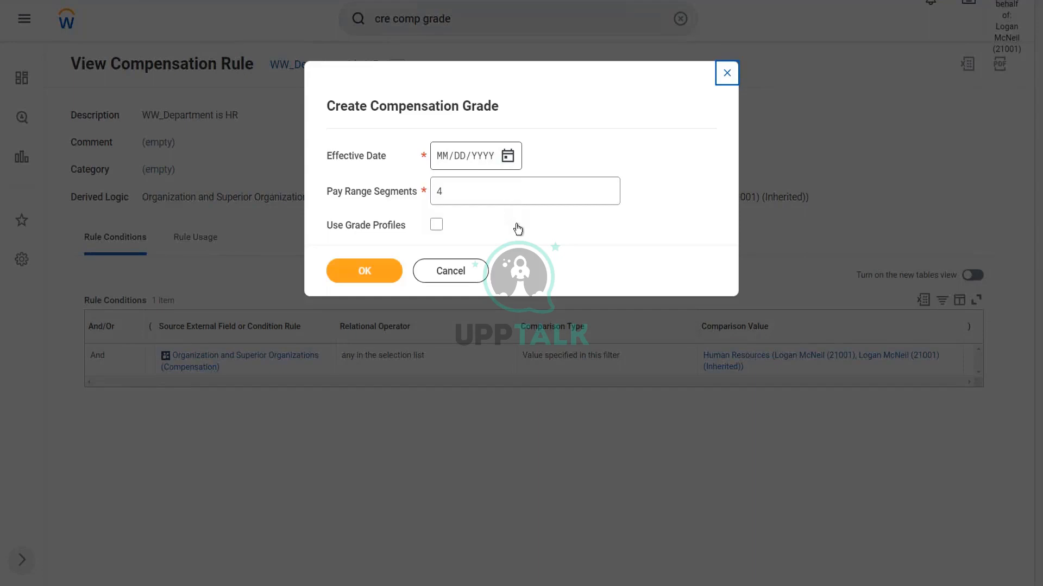
click(507, 156)
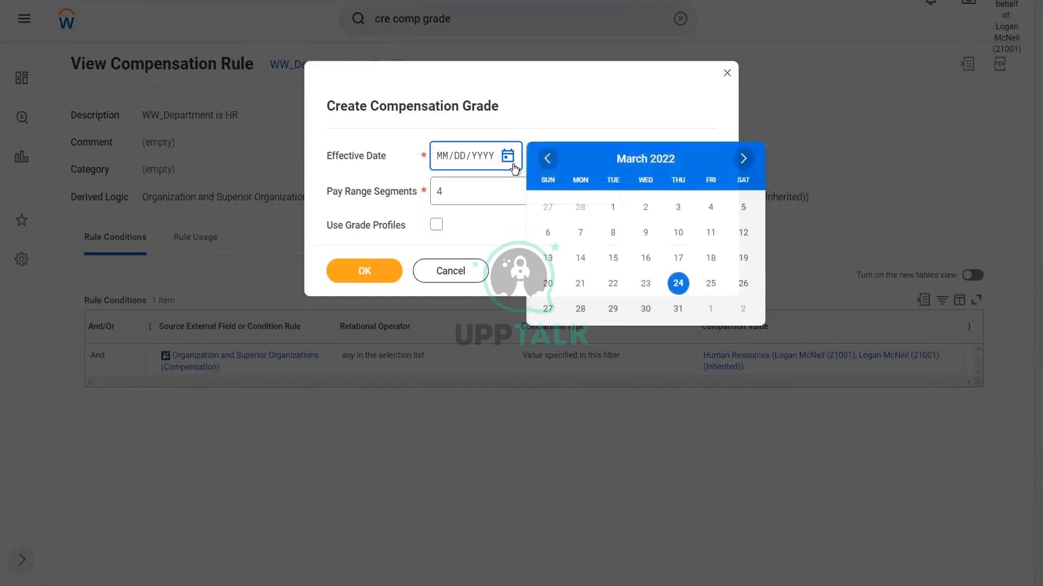
click(644, 282)
click(436, 224)
click(374, 271)
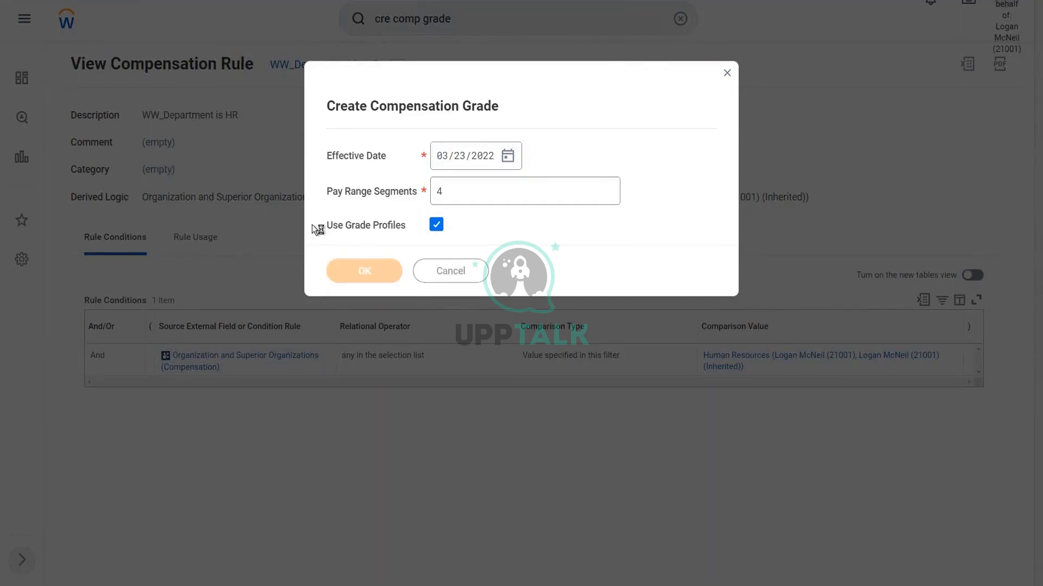
Name the compensation grade WW_Compensation as per Department and add a row to its compensation grade profiles.
text(WW_Compensat)
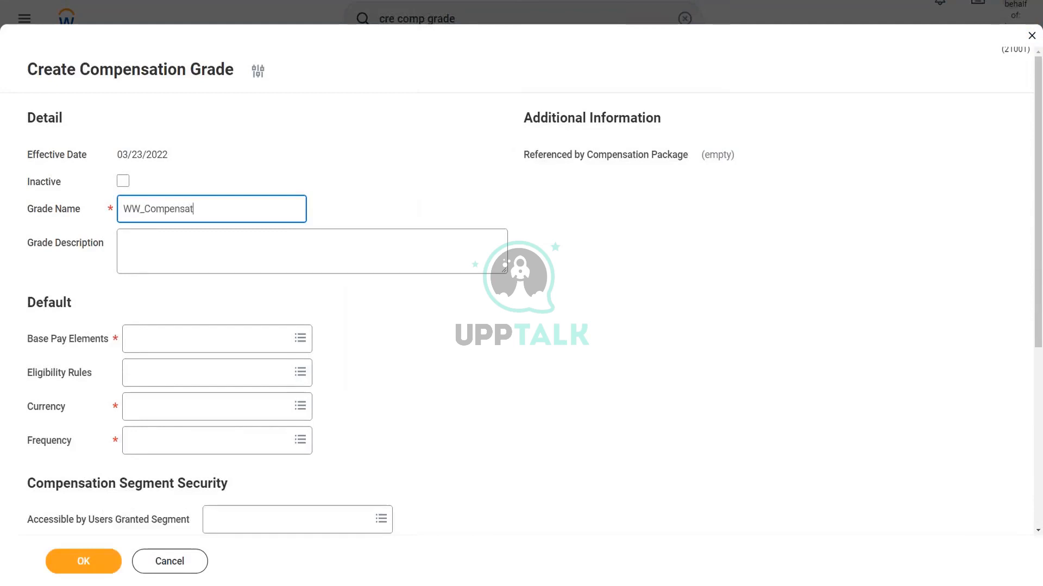
text(ion as per Department)
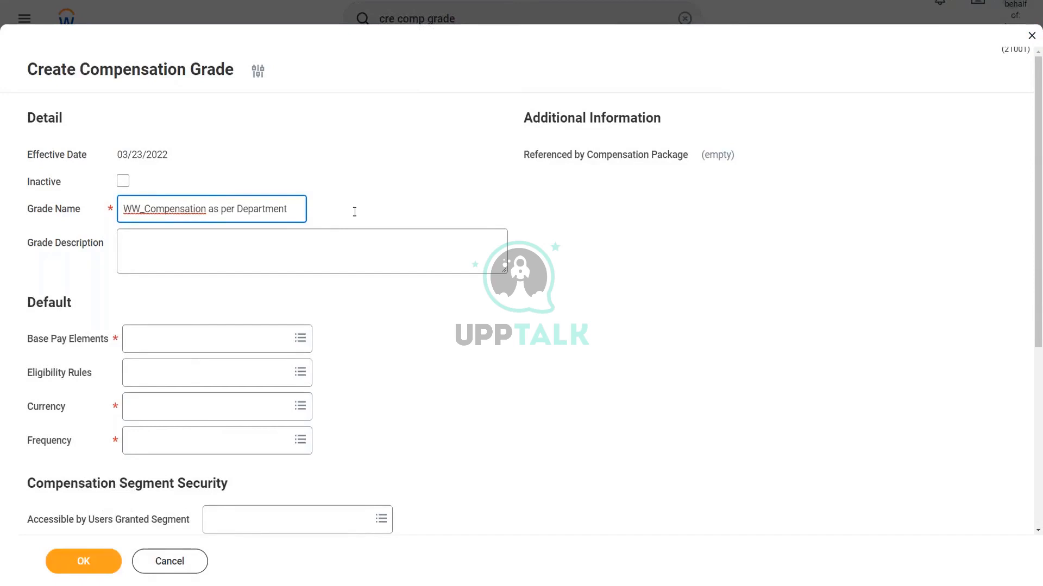
scroll(379, 209, down, 5)
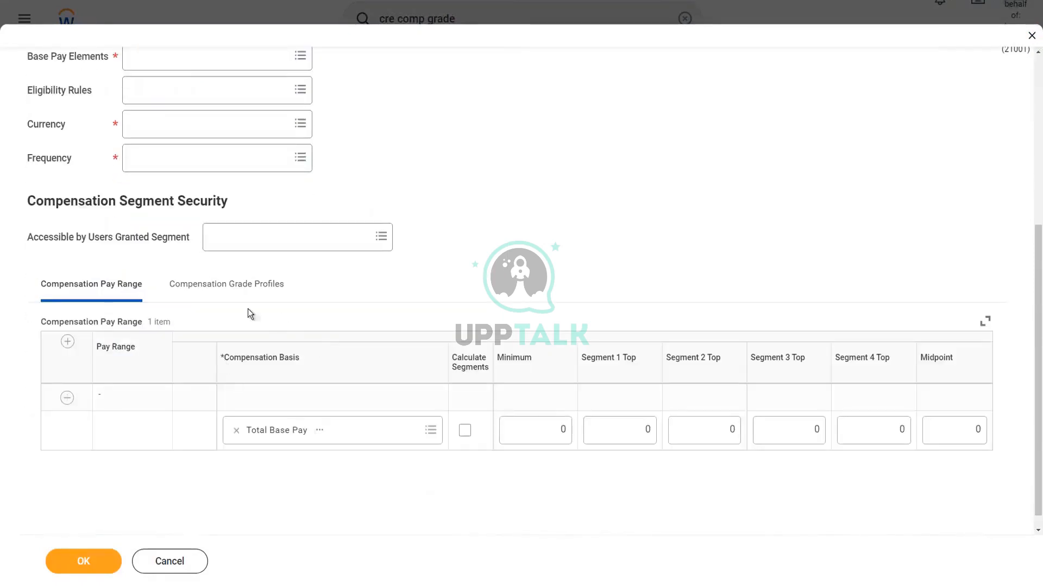
click(257, 287)
click(82, 381)
Name the new grade profile Employees in HR.
scroll(92, 400, down, 3)
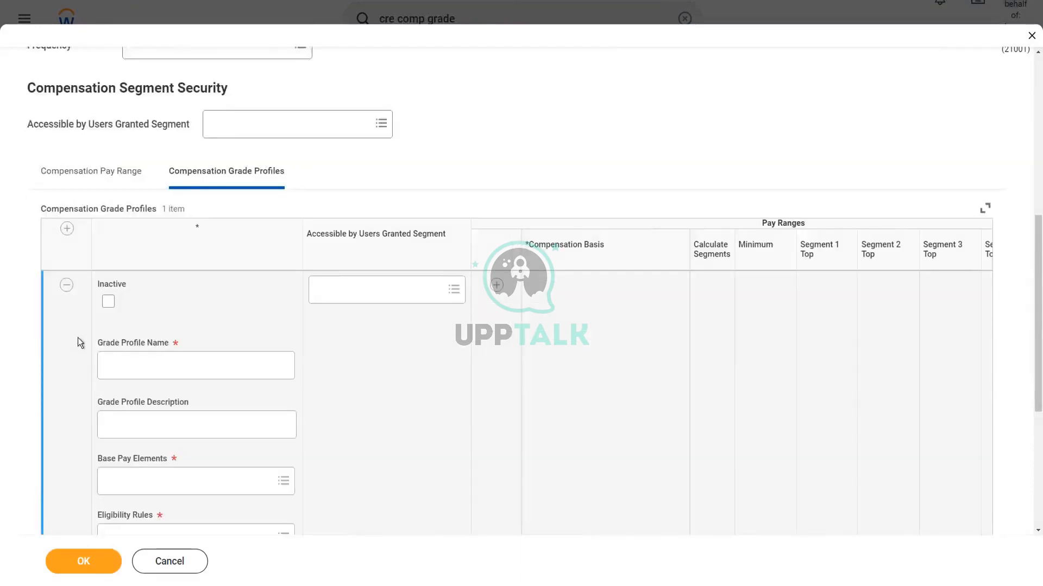
click(154, 368)
text(Employees in )
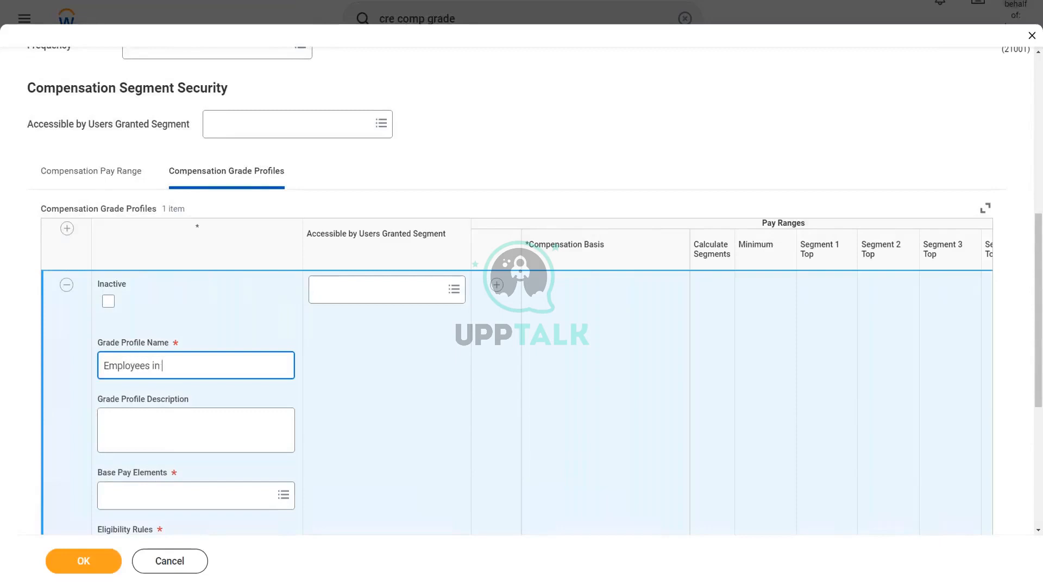
text(HR)
Assign the WW_Department is HR eligibility rule to the Employees in HR grade profile.
scroll(198, 321, down, 2)
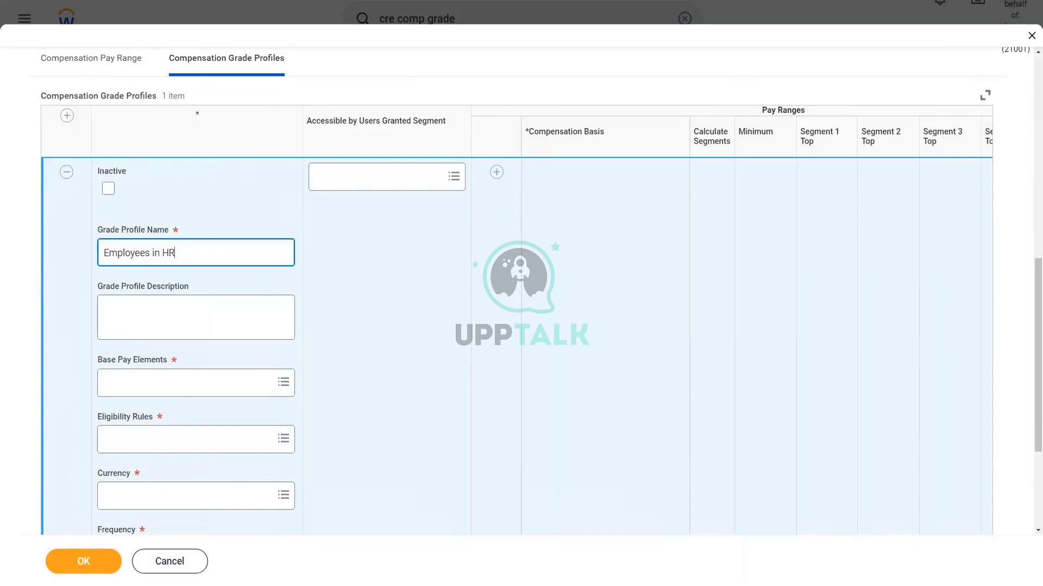
click(131, 447)
text(ww_)
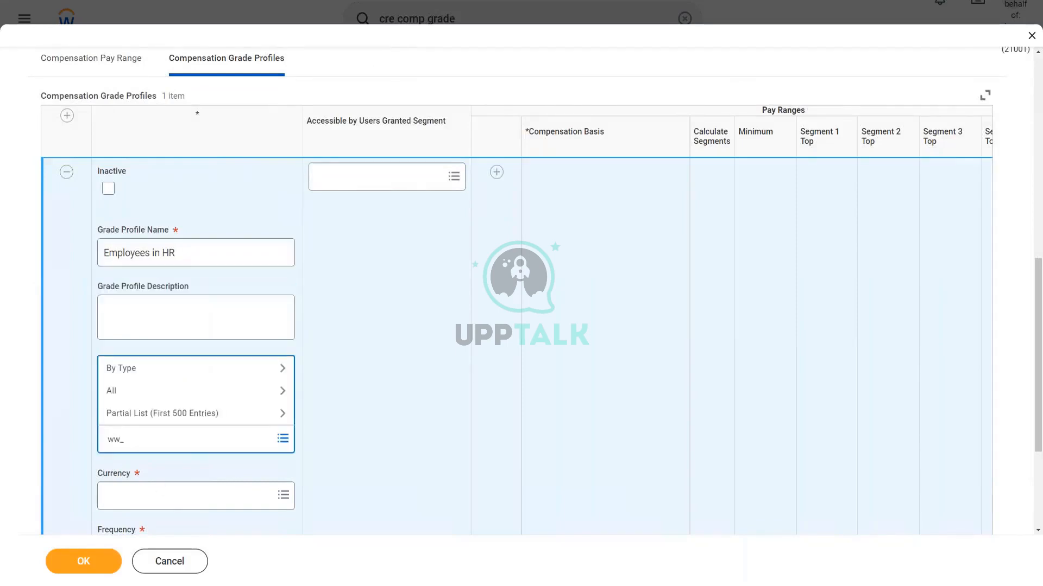
key(Return)
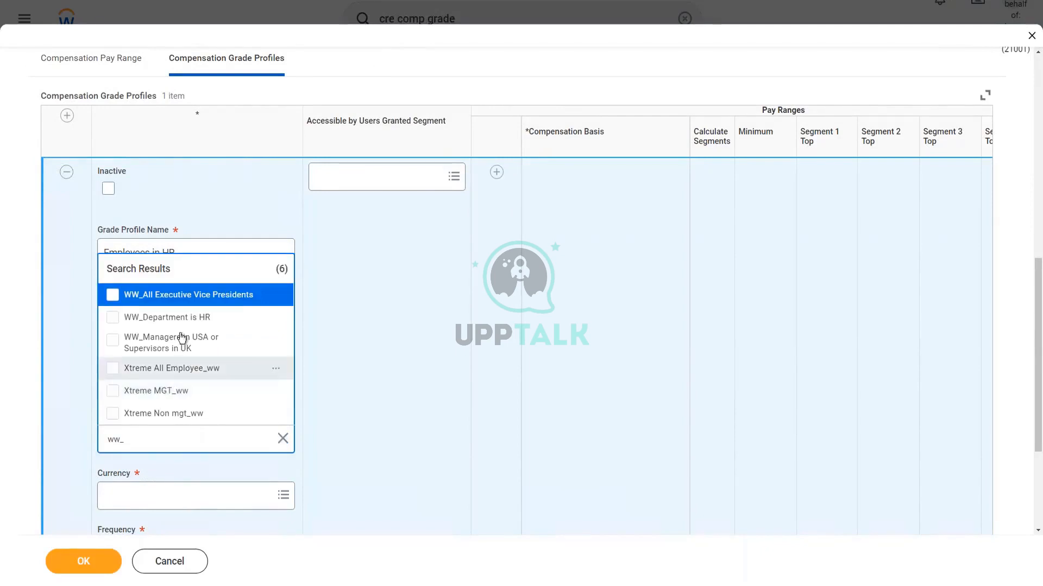
click(185, 319)
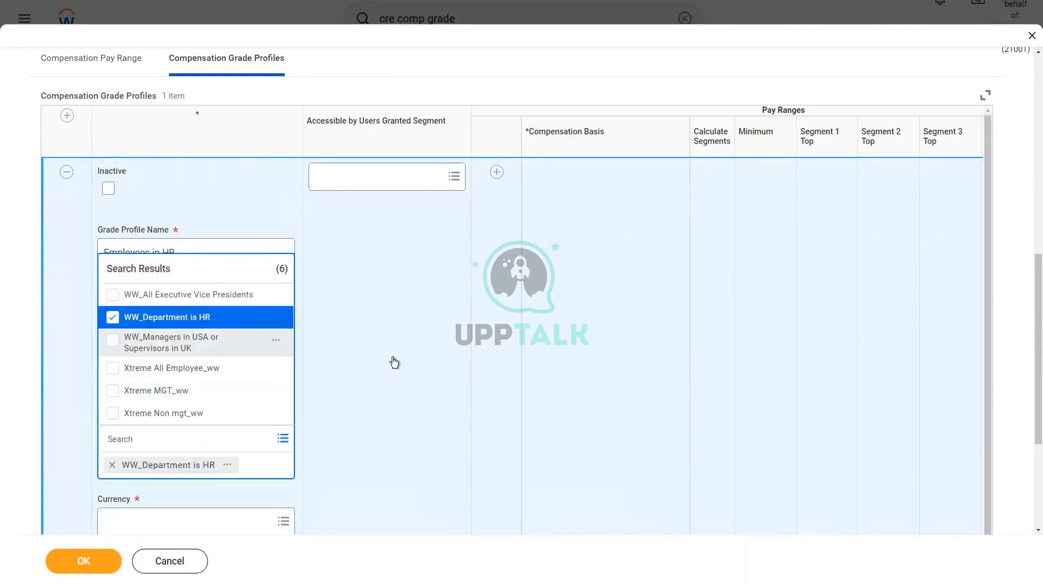
click(394, 363)
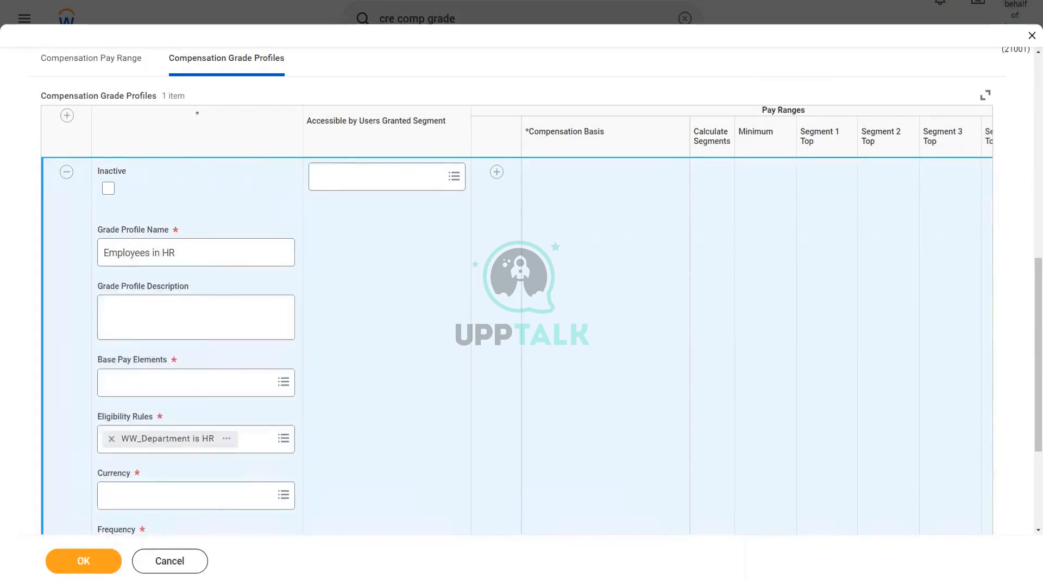
scroll(516, 293, down, 1)
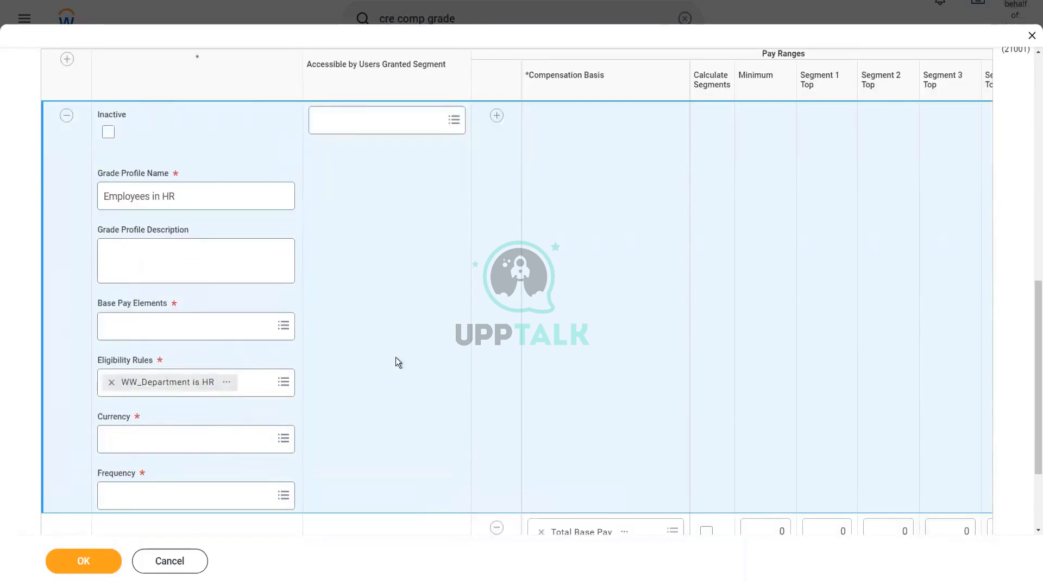
scroll(395, 363, down, 1)
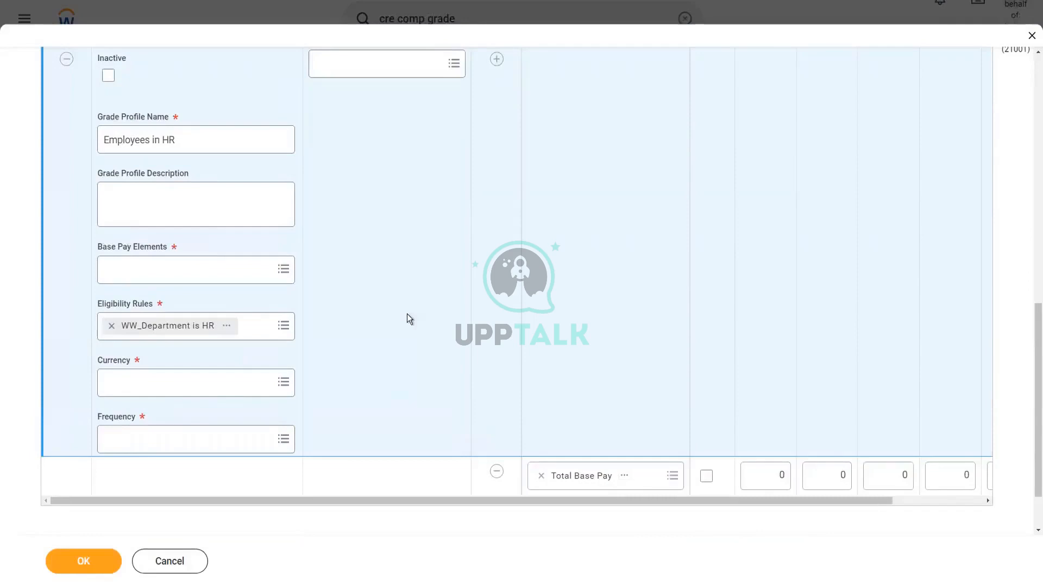